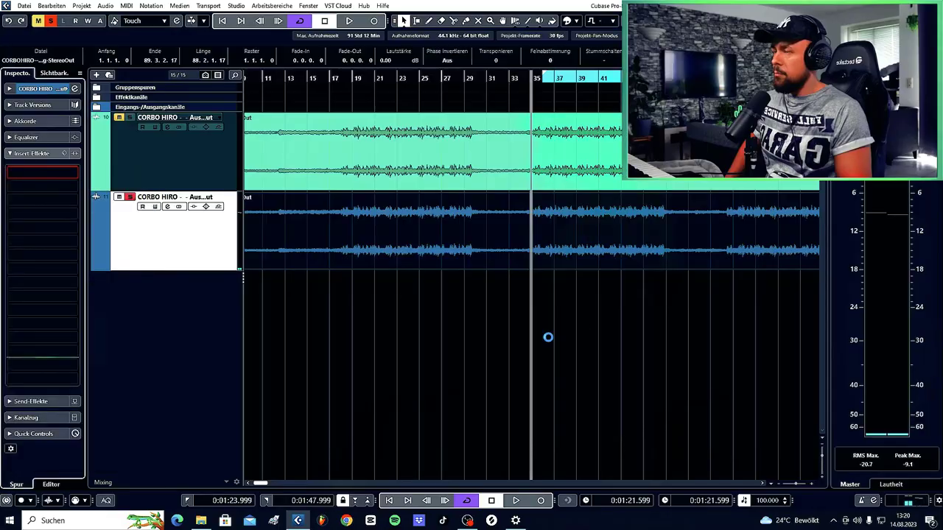
Add two 12 dB/oct low-cut bands at about 10 Hz in Pro-Q 3 and restrict the second one to Mid
left_click_drag(935, 104, 257, 118)
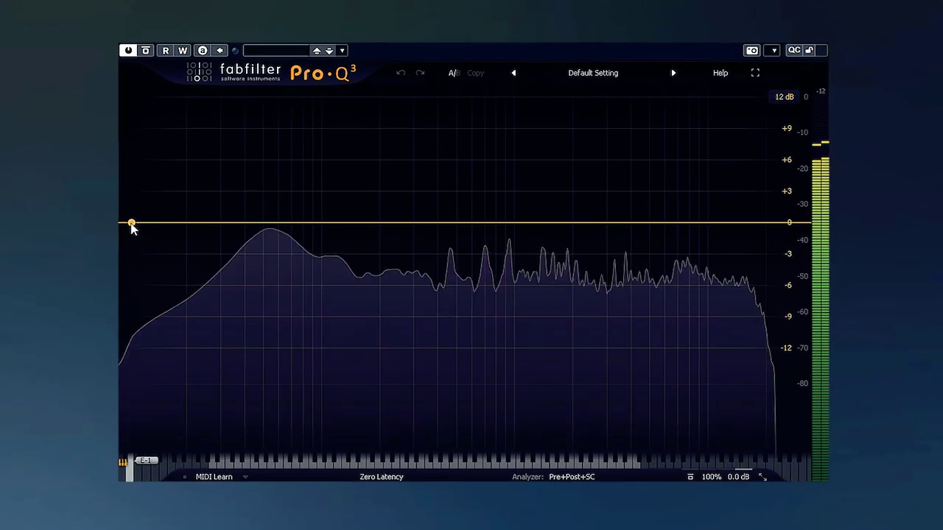
left_click(128, 223)
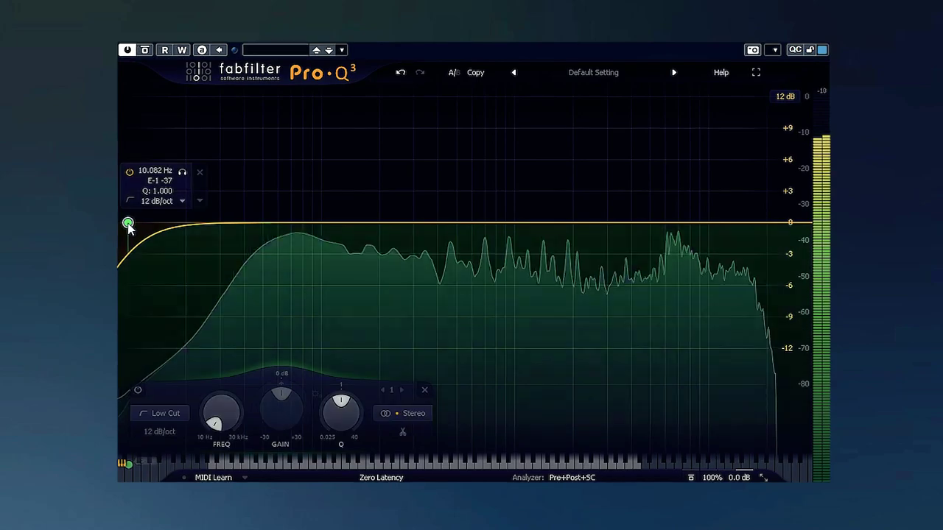
left_click(122, 258)
left_click(285, 349)
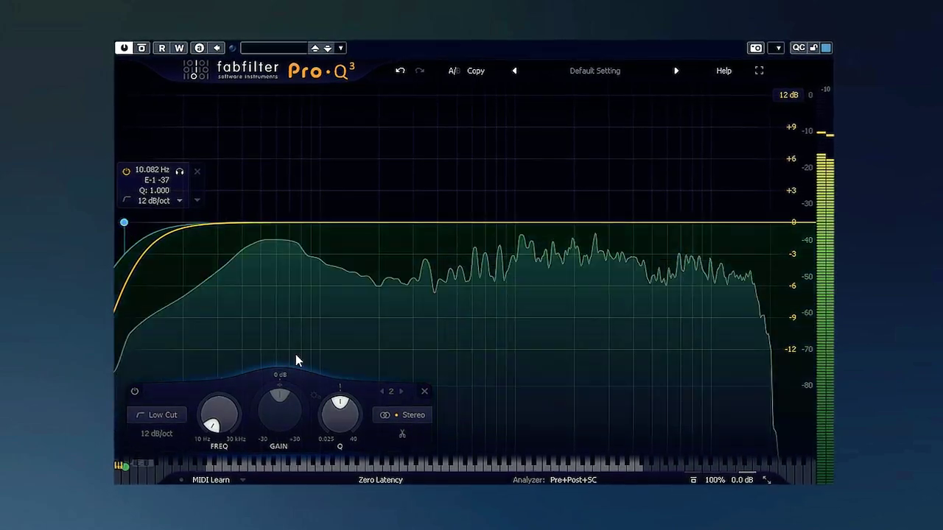
left_click(122, 222)
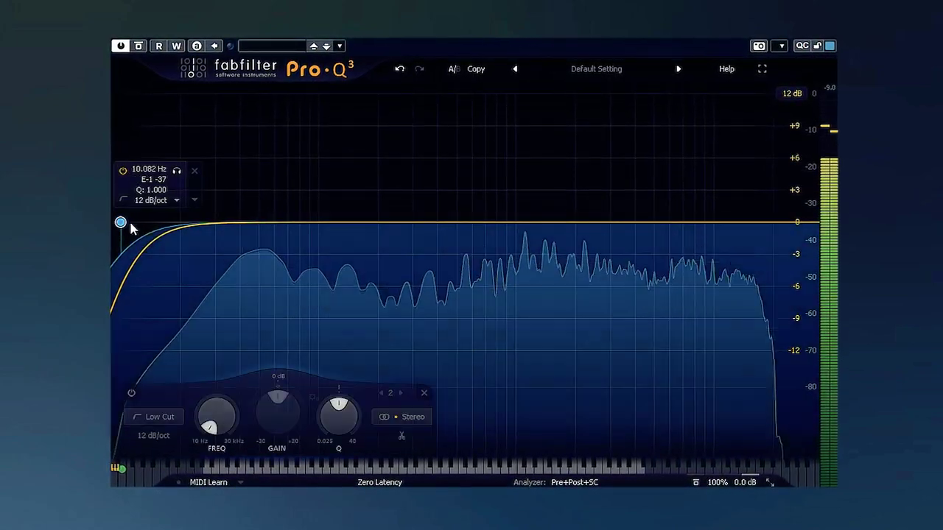
left_click(412, 417)
left_click(406, 386)
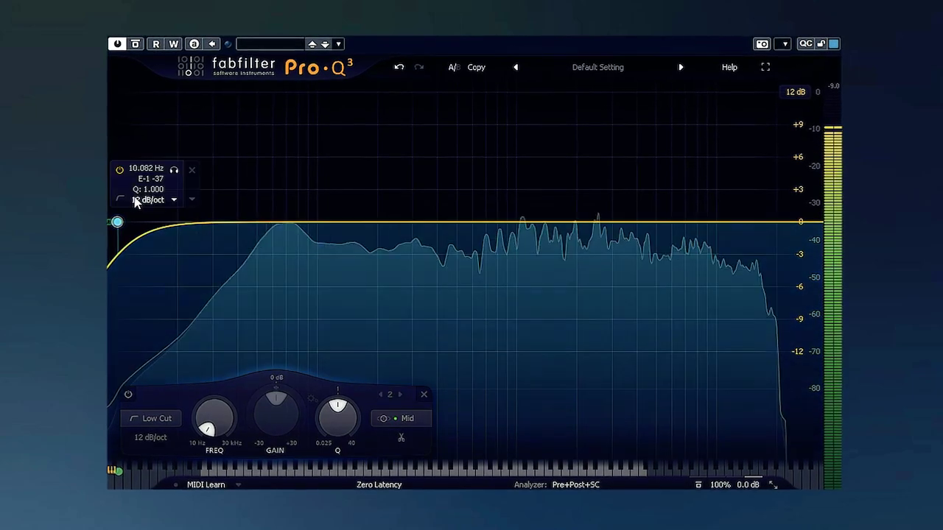
Raise the first low cut to about 73 Hz while auditioning it and restrict it to the Side channel
left_click_drag(173, 170, 221, 172)
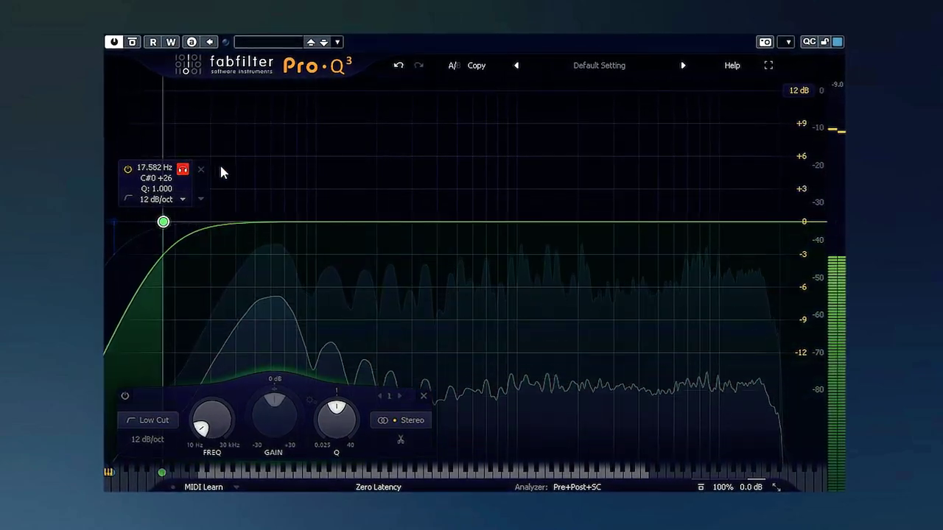
left_click(409, 422)
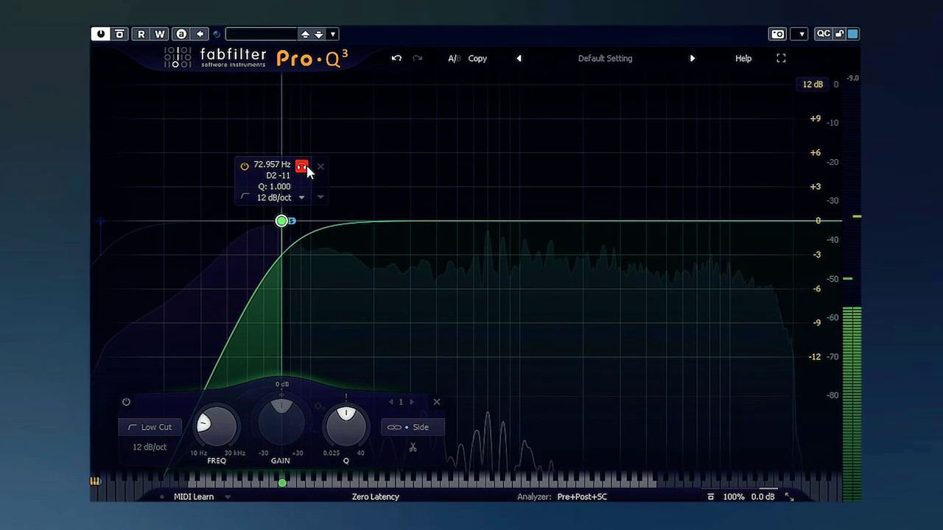
Finish tuning the low cuts and add a 96 dB/oct stereo high cut, auditioning it around 21.6 kHz
left_click_drag(305, 170, 835, 320)
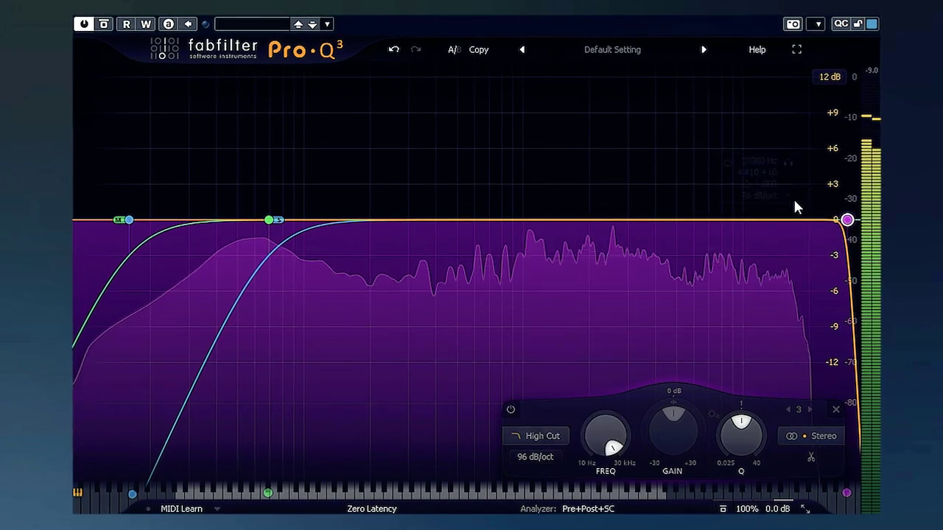
left_click(786, 163)
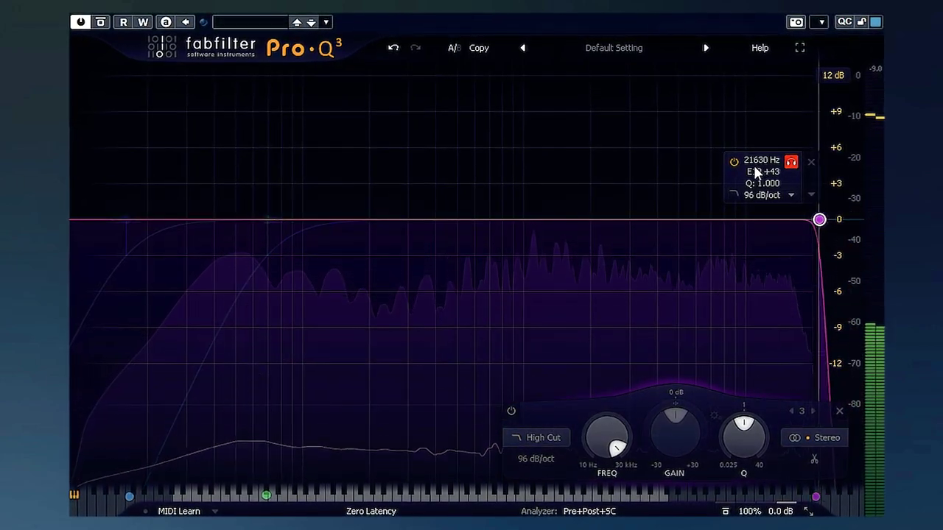
left_click_drag(744, 168, 742, 168)
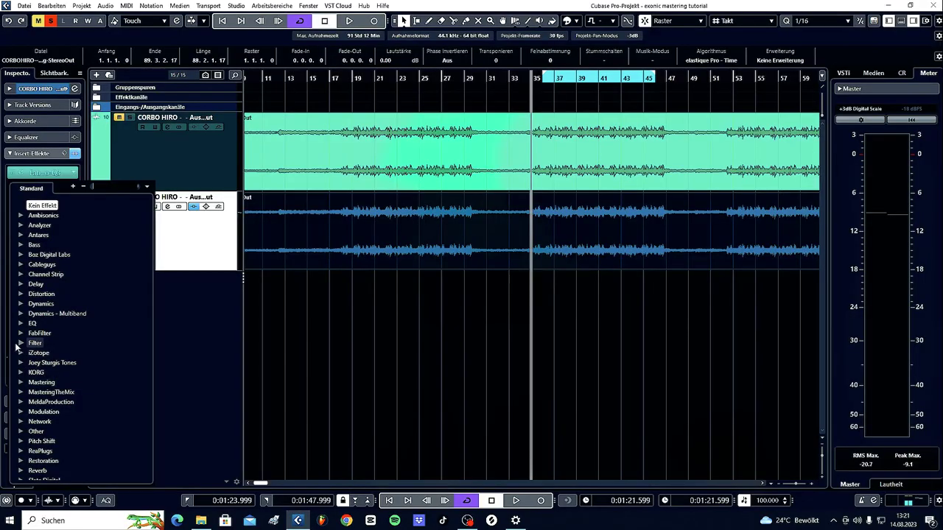
Load TDR Kotelnikov in the second insert slot and choose the Mastering - Punchy (TRK) preset
left_click(189, 198)
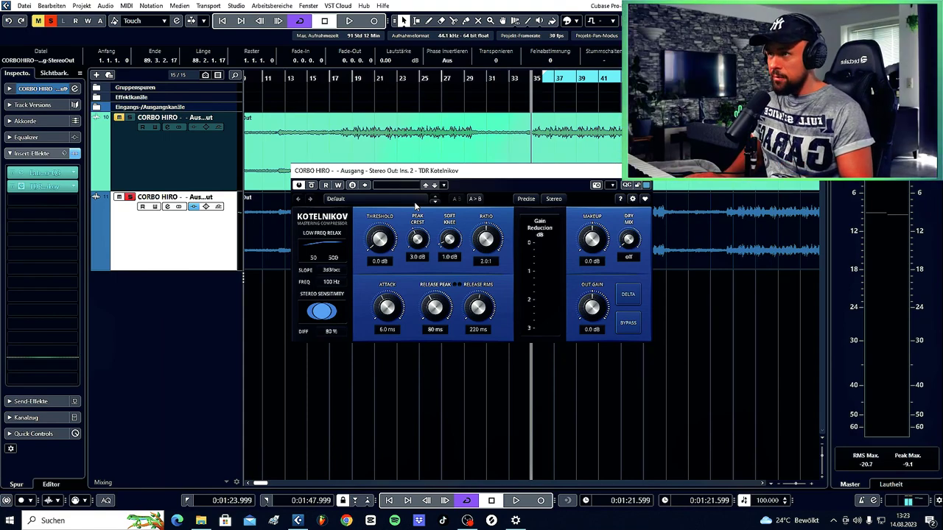
left_click(383, 199)
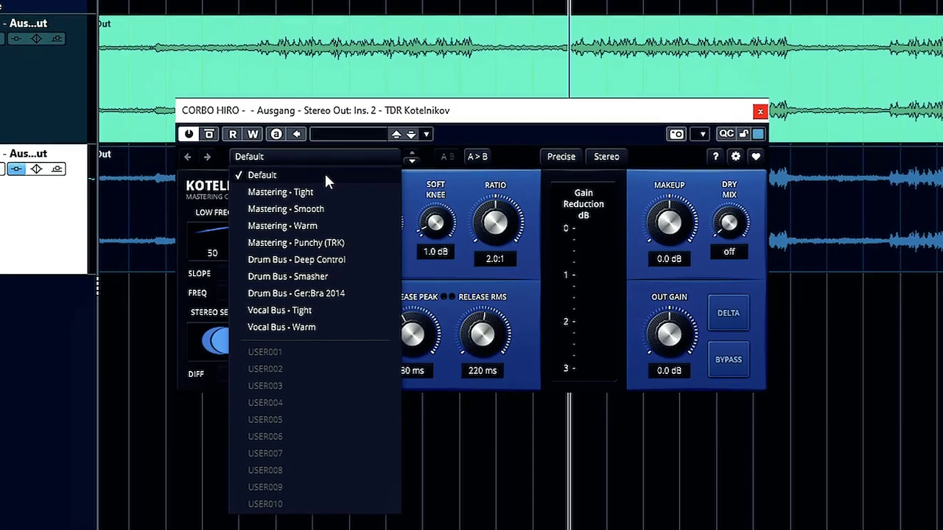
left_click(302, 241)
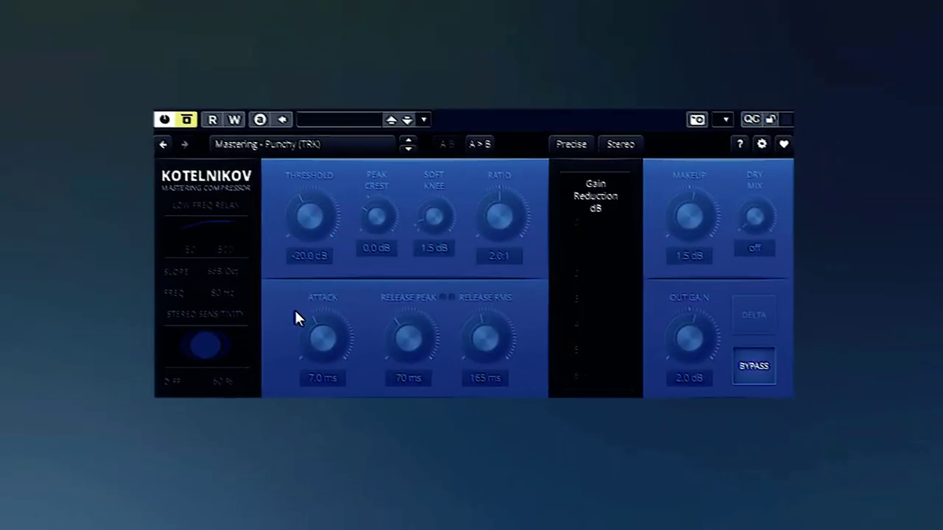
Reactivate Kotelnikov, then set its dry mix to -36.1 dB and its threshold to -17.8 dB
left_click(179, 120)
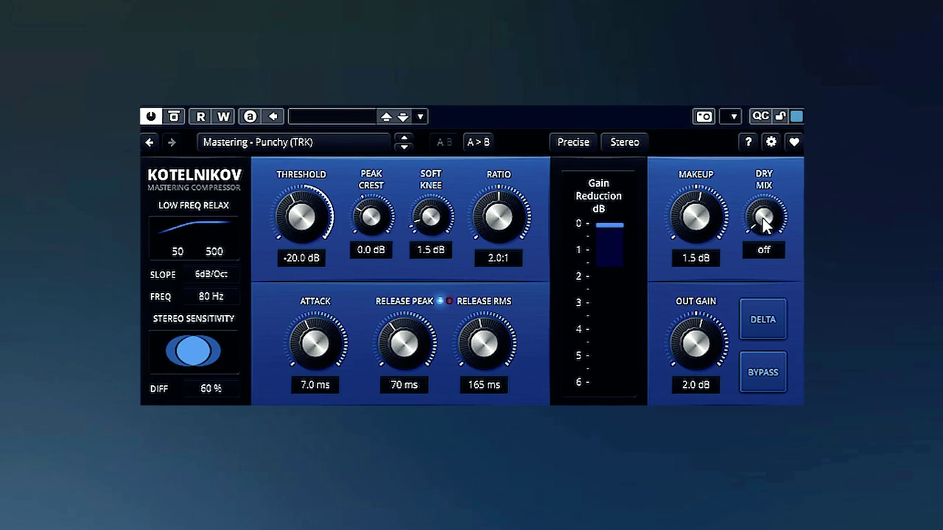
mouse_move(763, 217)
left_mouse_down()
mouse_move(762, 198)
mouse_move(765, 222)
mouse_move(768, 212)
left_mouse_up()
left_click_drag(297, 212, 297, 201)
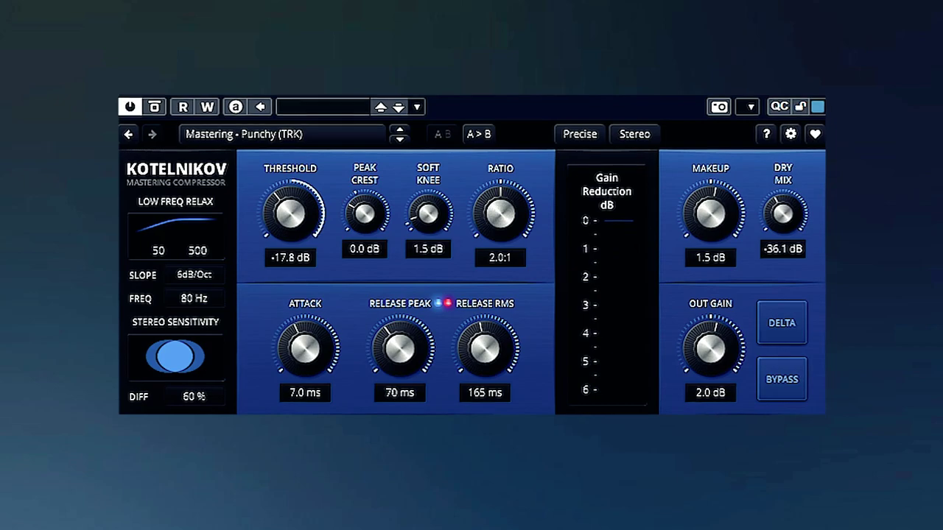
Set Kotelnikov's makeup gain to 0.3 dB and compare the compressed sound with the bypassed sound
left_click(153, 106)
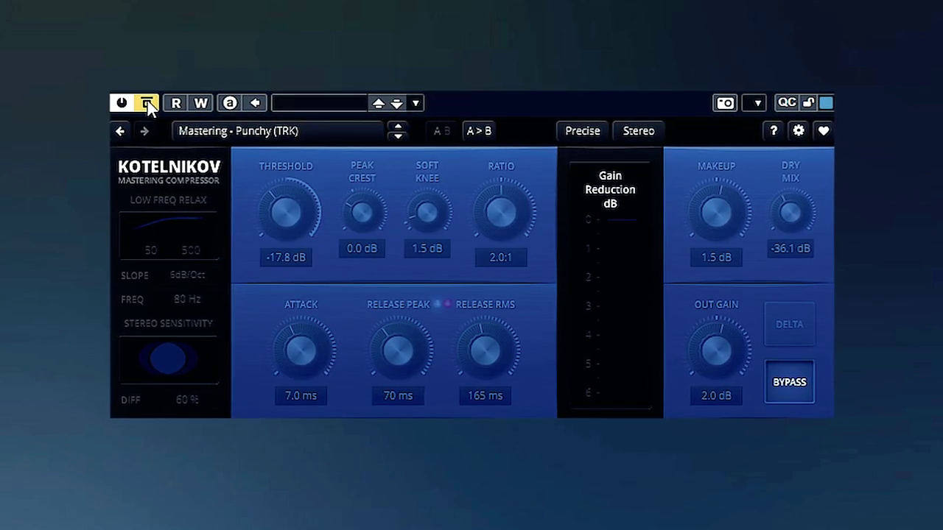
left_click(147, 105)
left_click_drag(715, 219, 716, 254)
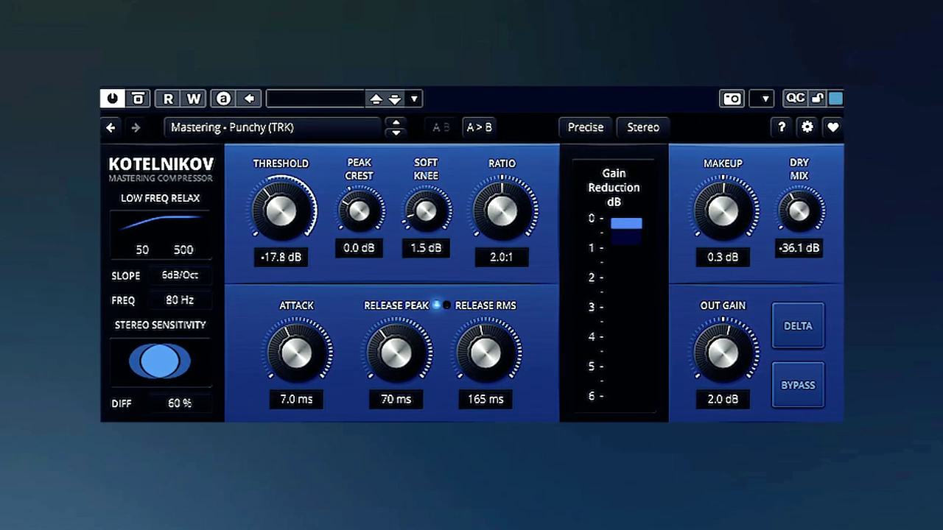
left_click(130, 94)
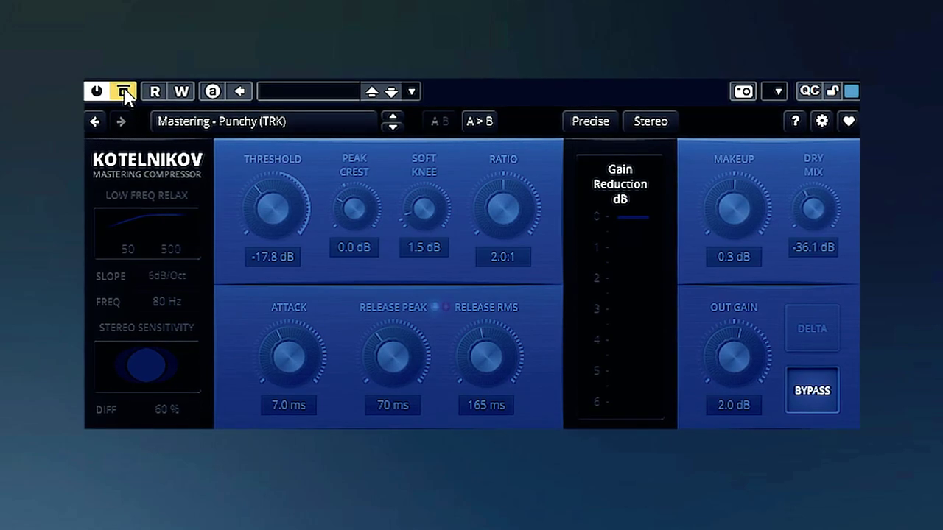
left_click(128, 94)
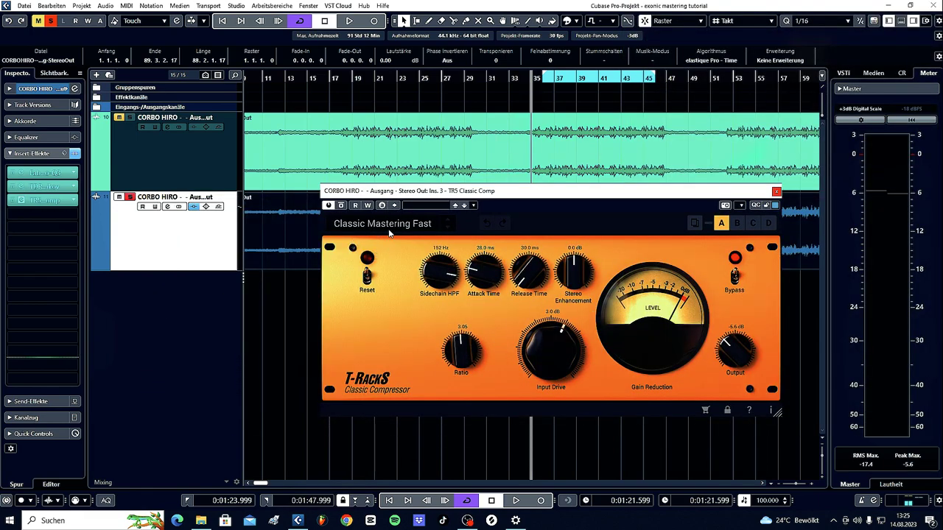
Play the loop and set the T-RackS Classic Compressor's input drive to about 1.9 dB
left_click(549, 362)
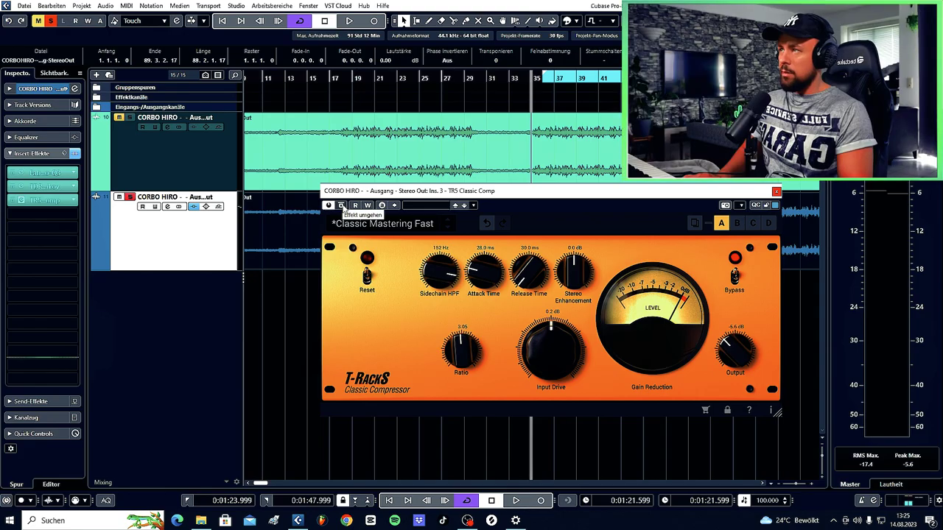
left_click(515, 501)
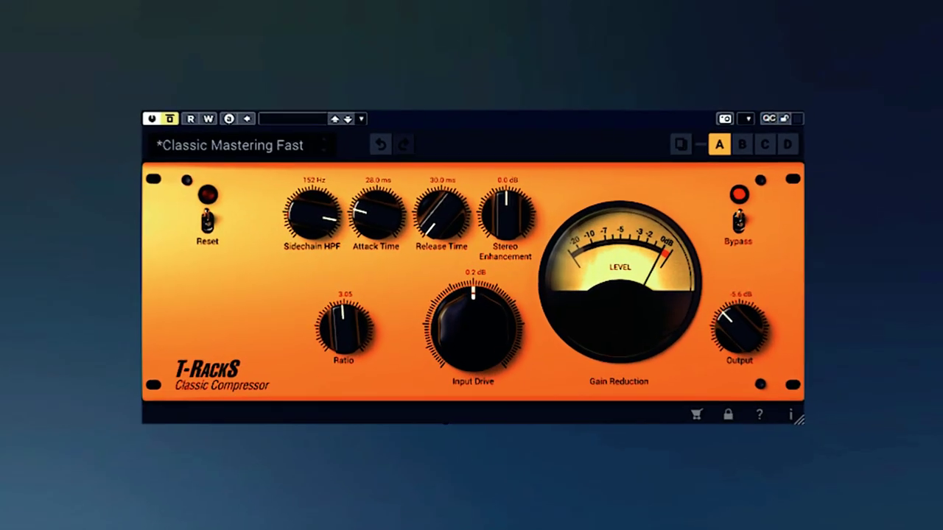
mouse_move(447, 339)
left_mouse_down()
mouse_move(448, 300)
mouse_move(438, 331)
mouse_move(449, 338)
left_mouse_up()
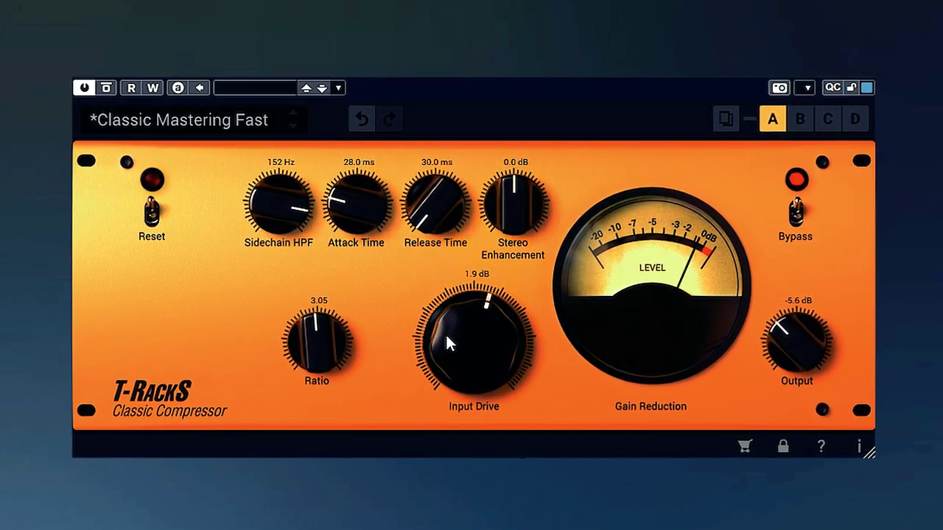
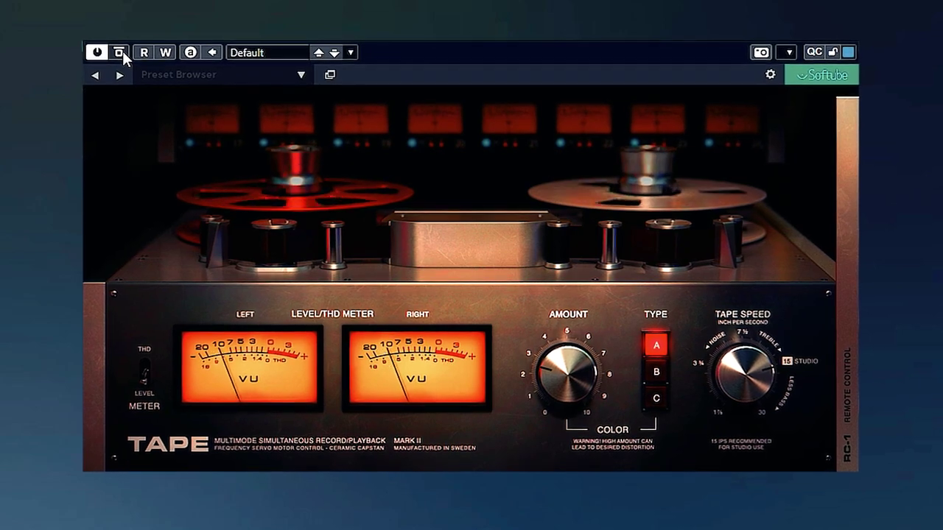
Fine-tune the Amount on the Tape plug-in and compare the full insert chain during playback with it bypassed and active
left_click_drag(576, 384, 584, 400)
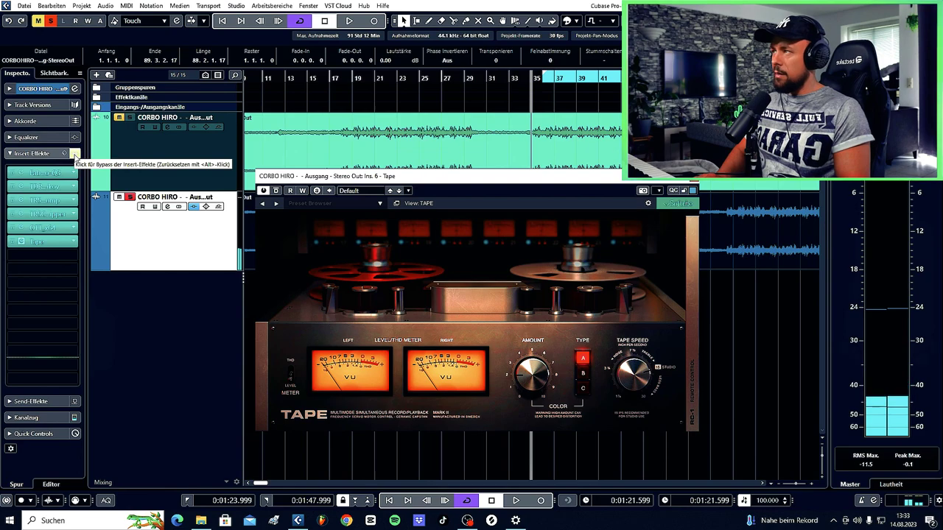
left_click(75, 154)
key("space")
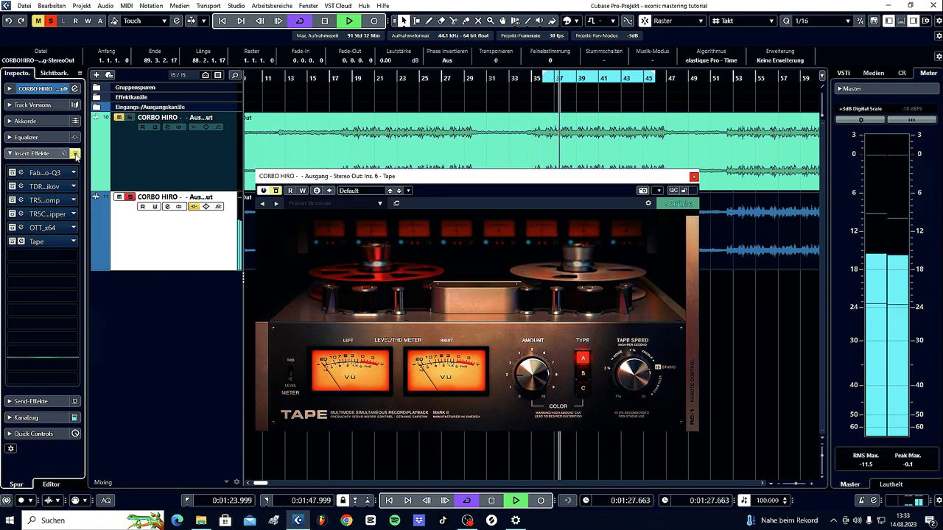
left_click(76, 154)
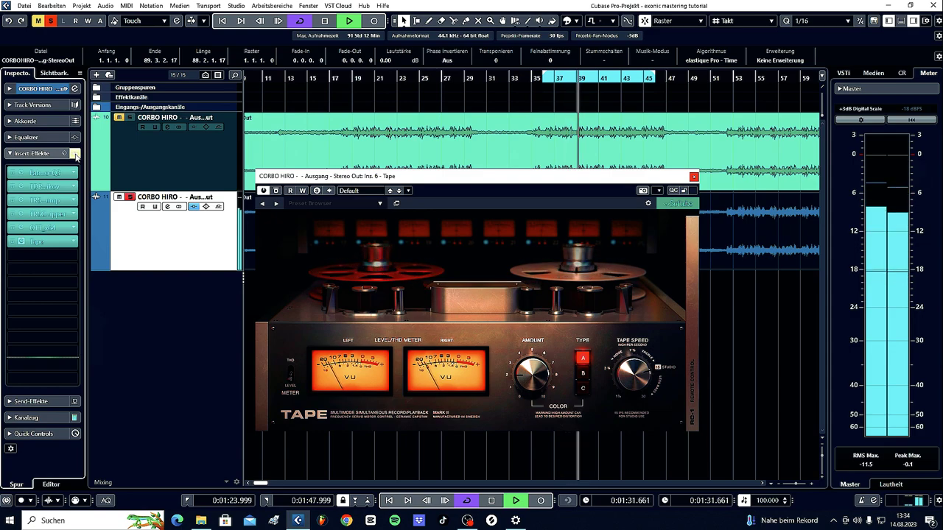
key("space")
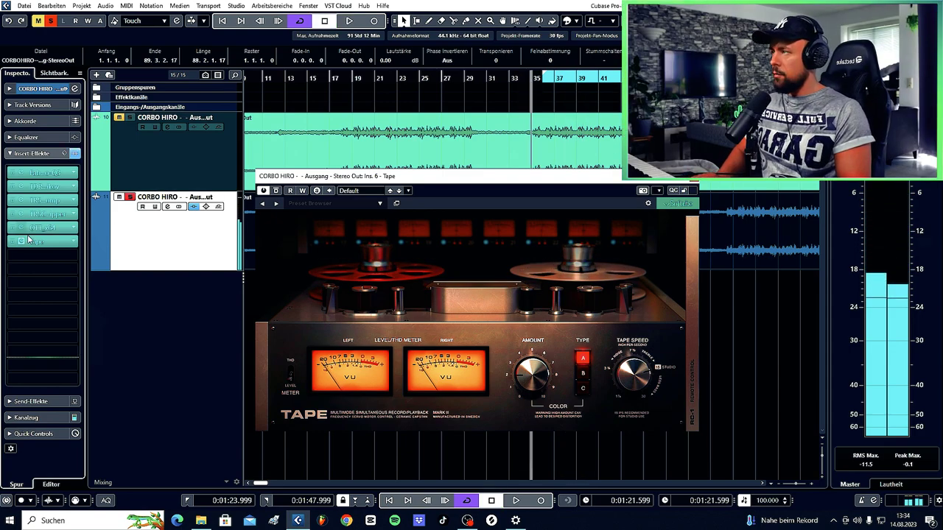
Load Ozone 10 in the seventh insert slot and replace its default Equalizer 1 module with an Imager
left_click(68, 261)
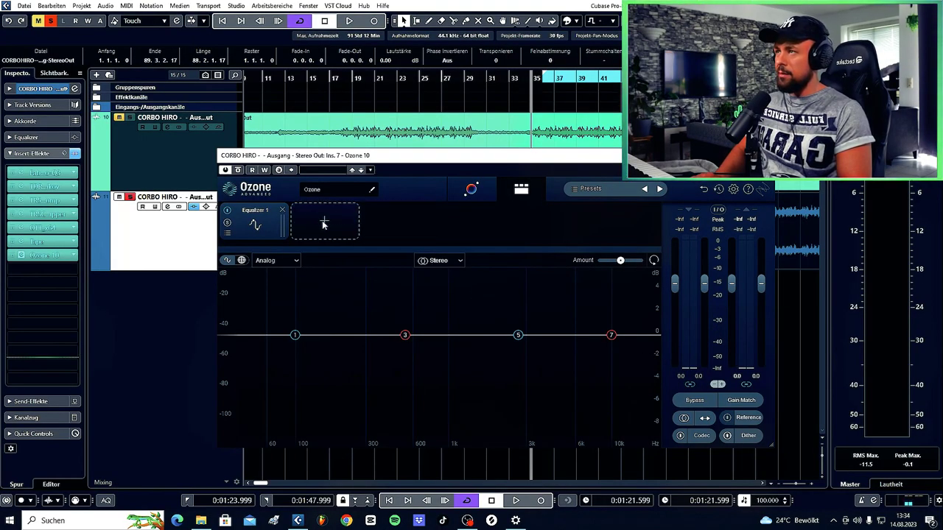
left_click(283, 210)
left_click(252, 224)
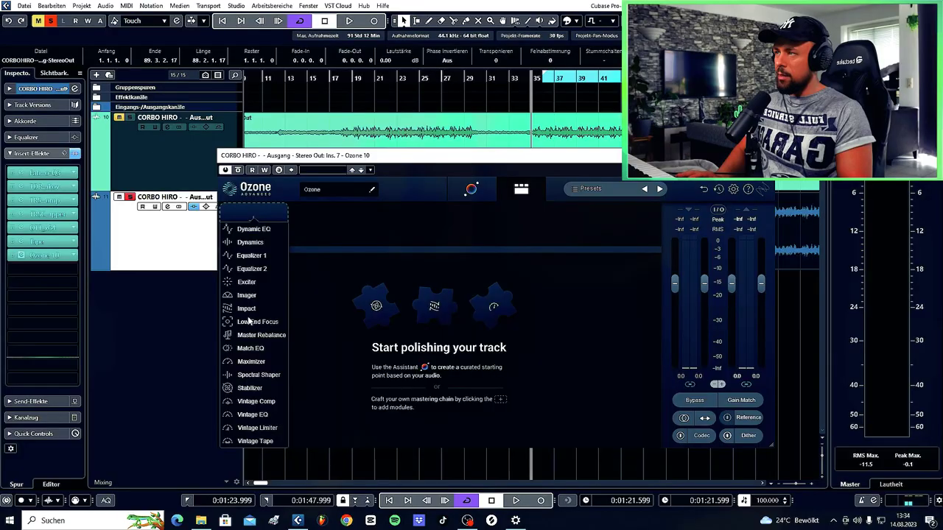
left_click(246, 296)
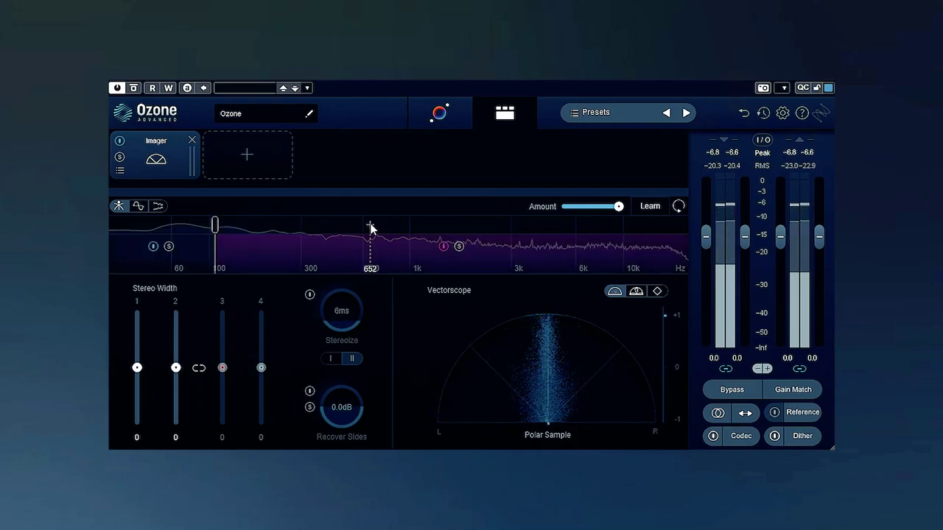
Split the Imager into four bands with new crossovers near 650 Hz and above 3 kHz, and lower the first crossover
left_click(370, 229)
left_click(530, 223)
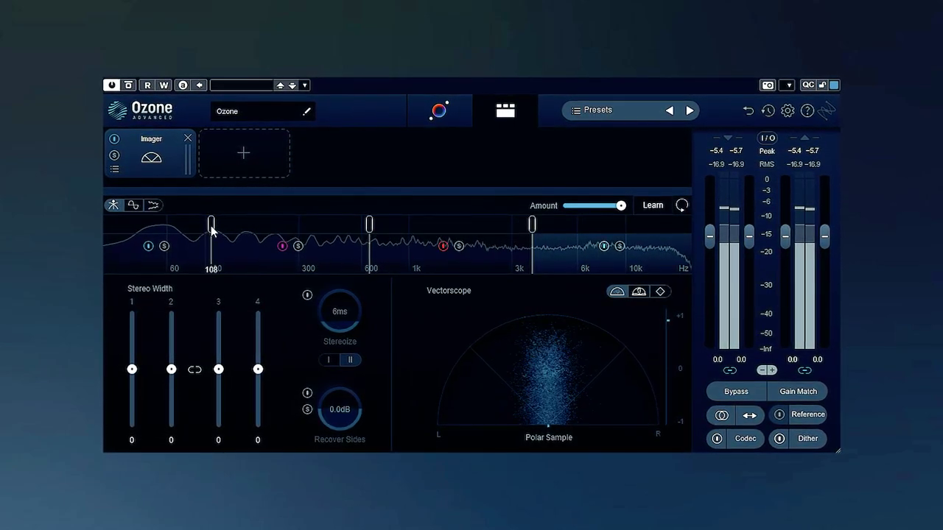
left_click_drag(212, 229, 187, 225)
Narrow the lowest band's stereo width to -41, set its upper crossover to about 85 Hz and end its solo
left_click_drag(126, 370, 110, 400)
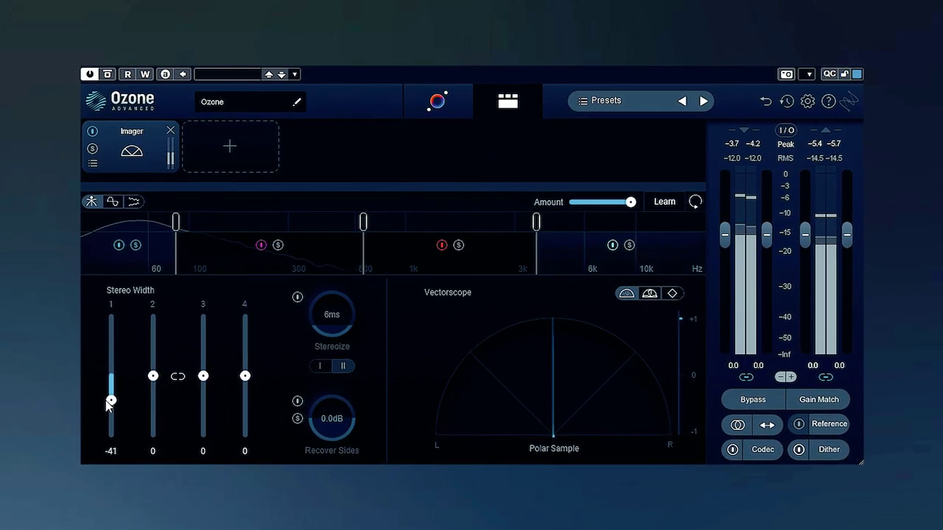
mouse_move(177, 225)
left_mouse_down()
mouse_move(210, 228)
mouse_move(166, 236)
left_mouse_up()
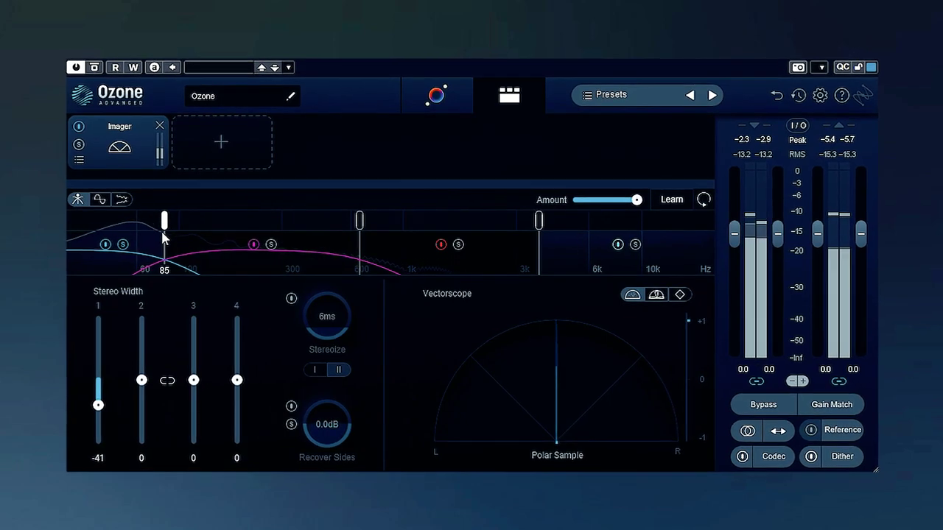
left_click(123, 244)
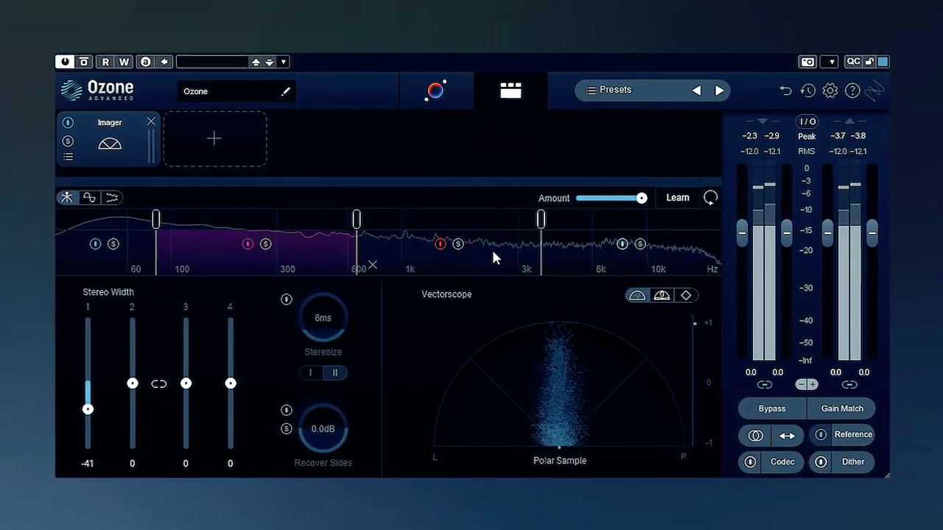
Move the crossover between the second and third Imager bands to about 1.1 kHz
left_click_drag(356, 219, 417, 220)
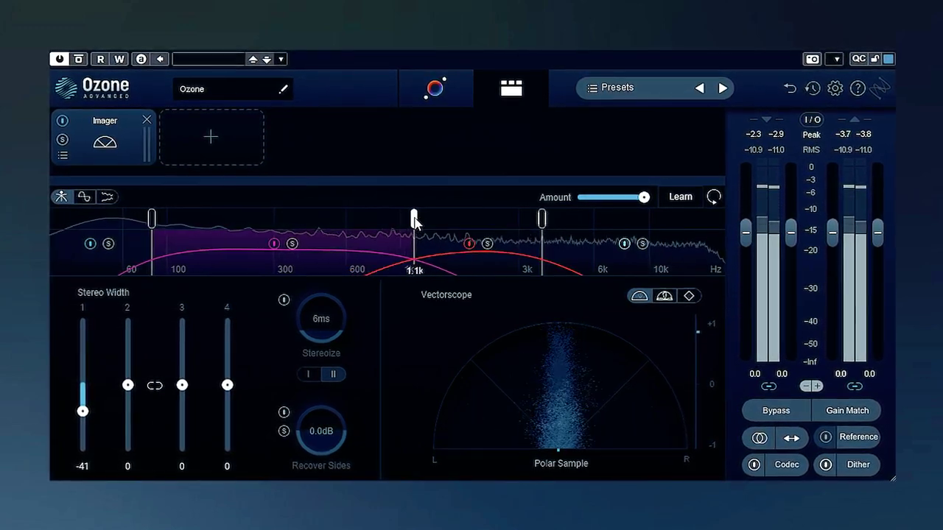
Move the highest Imager crossover to just below 6 kHz and widen band 3 to 14 and band 4 to 26
left_click_drag(543, 218, 595, 220)
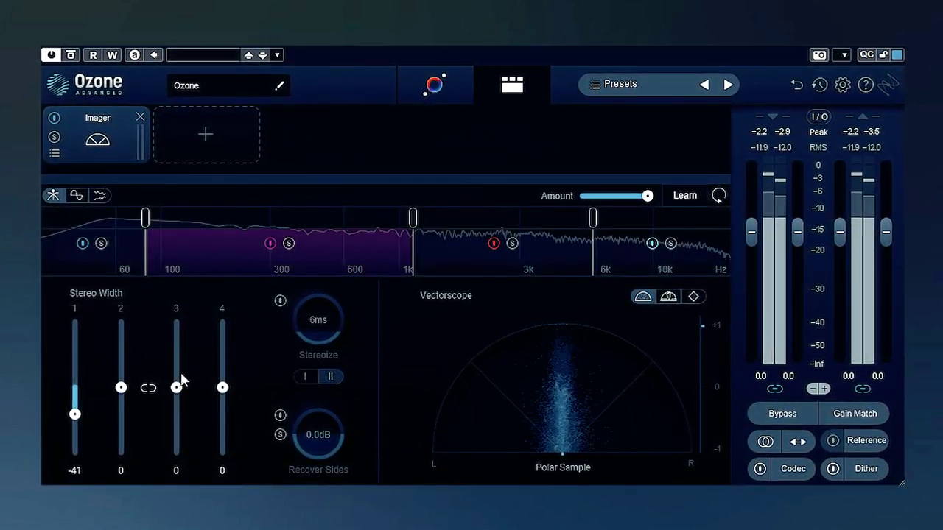
left_click_drag(178, 386, 177, 345)
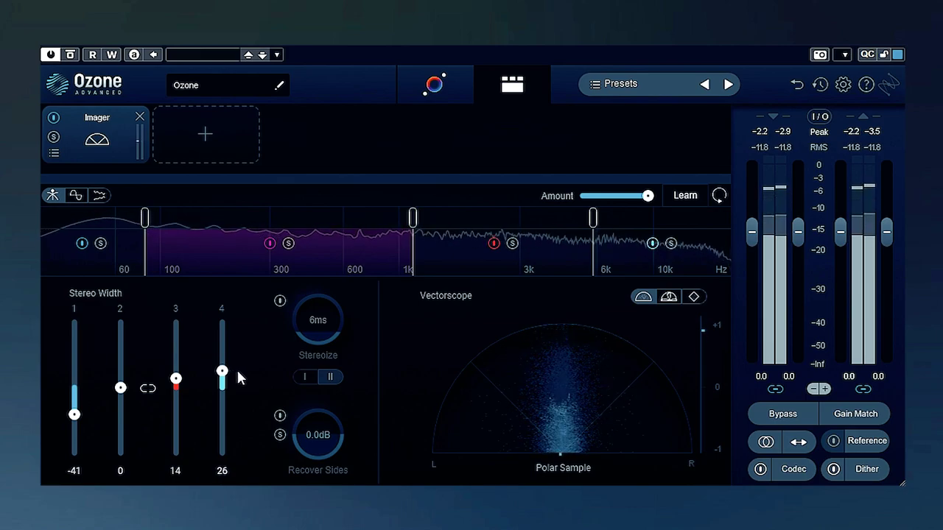
Compare the sound with the Imager bypassed and active, and set the lowest band's stereo width to -39
left_click(53, 119)
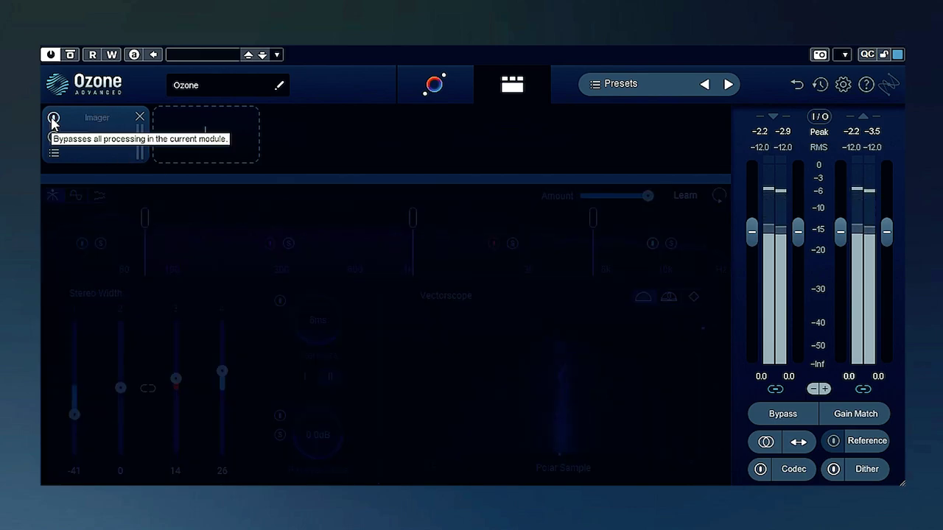
left_click(53, 120)
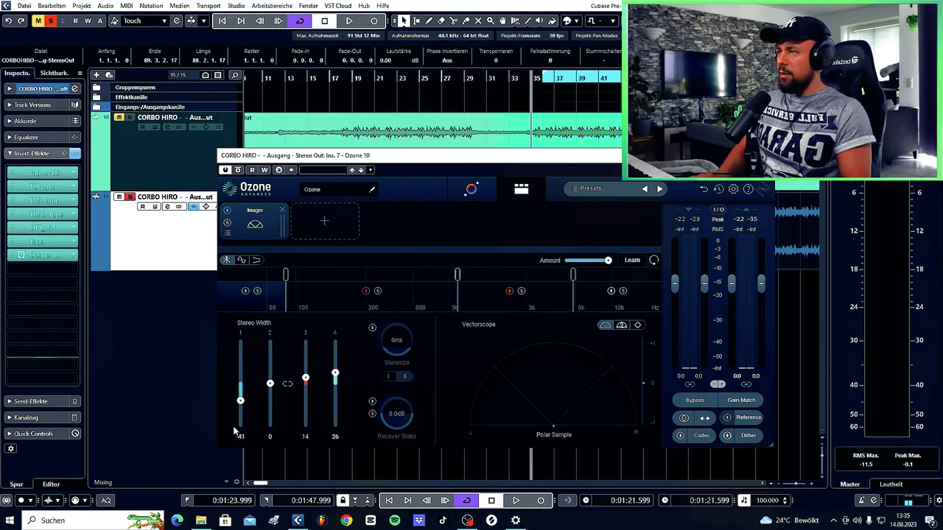
left_click_drag(240, 399, 241, 402)
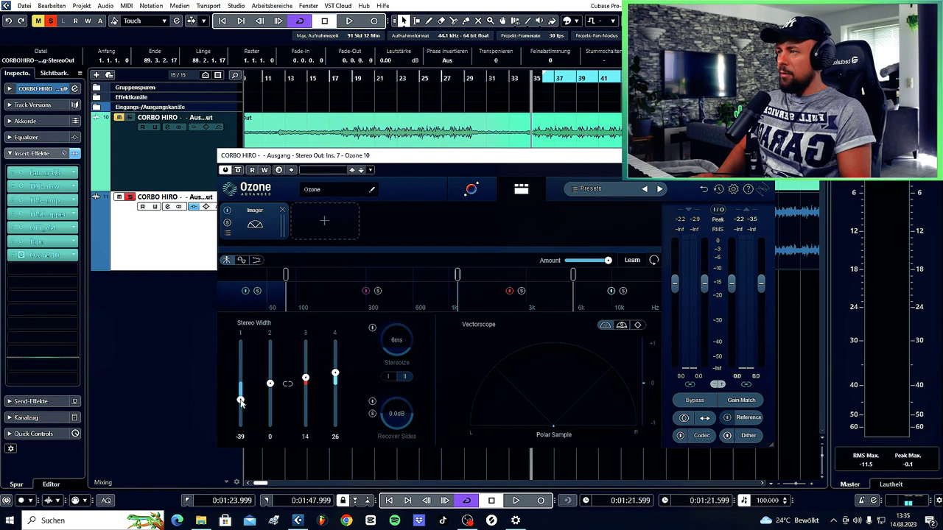
Remove the mistakenly added Match EQ module and add a Dynamic EQ after the Imager instead
left_click(325, 220)
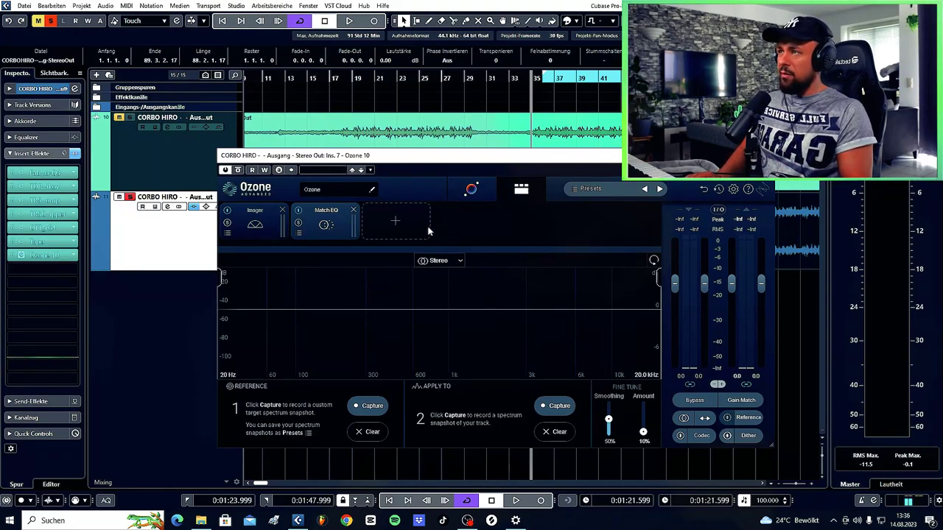
left_click(352, 210)
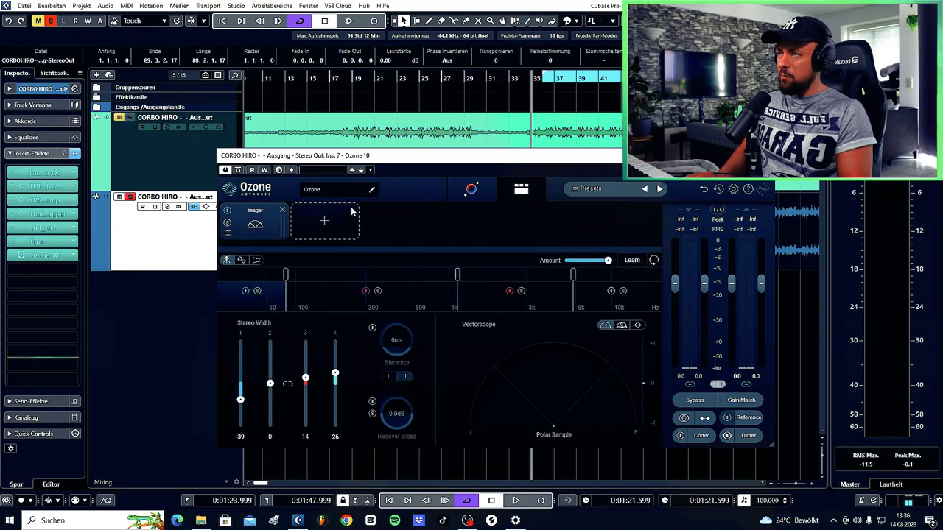
left_click(324, 219)
left_click(328, 241)
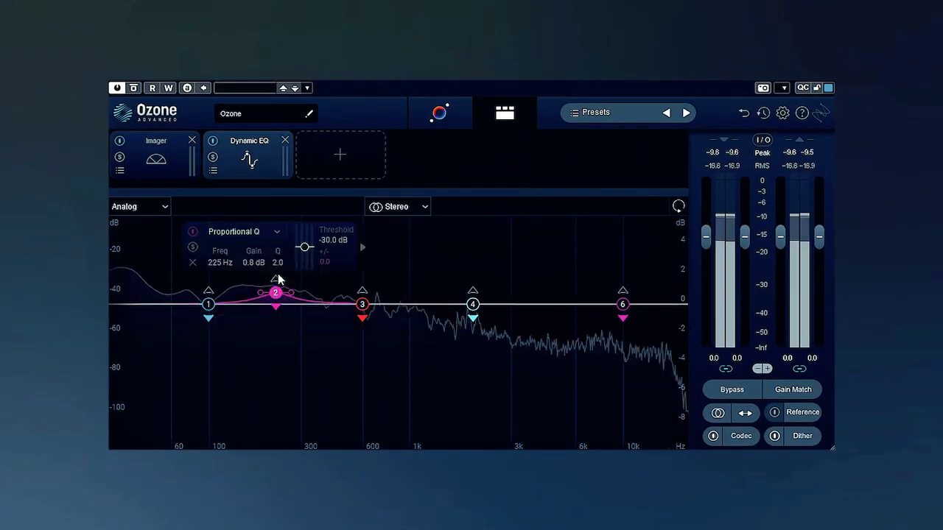
Shape Dynamic EQ cuts at 443 Hz by -3.4 dB with a -34.2 dB threshold and at 2617 Hz by -2.2 dB with a -21.2 dB threshold
left_click_drag(275, 292, 313, 247)
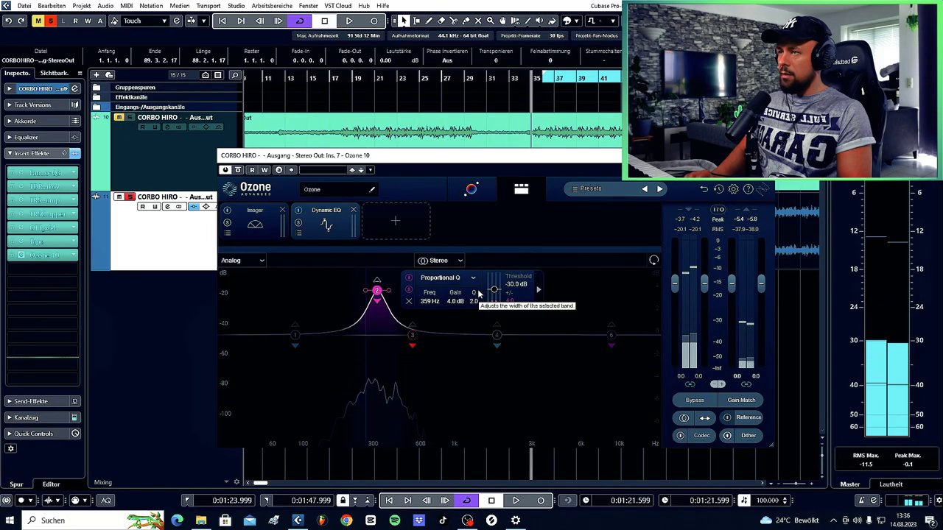
left_click_drag(455, 301, 453, 325)
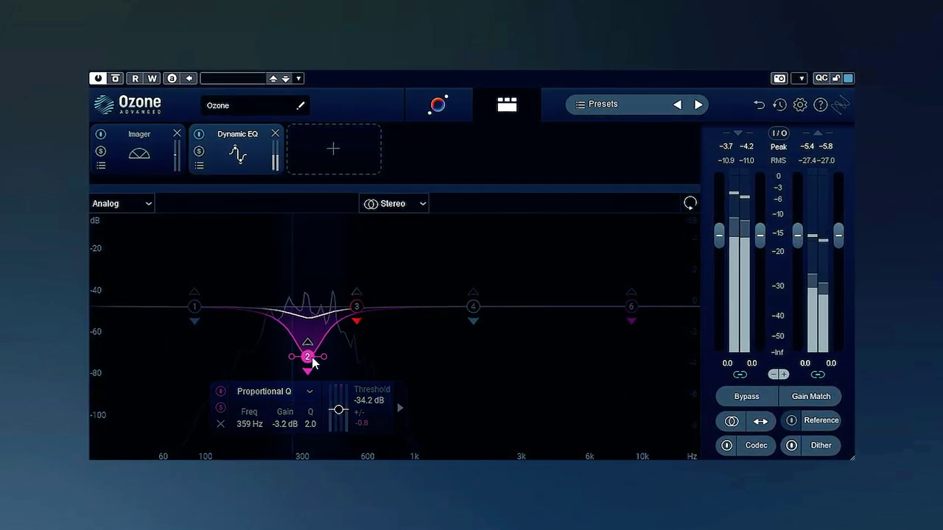
left_click_drag(307, 357, 332, 359)
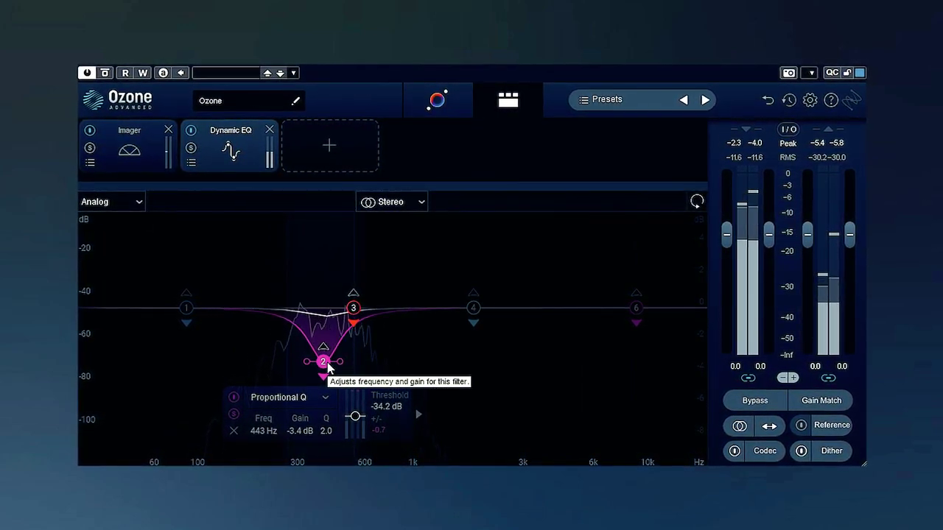
left_click(232, 417)
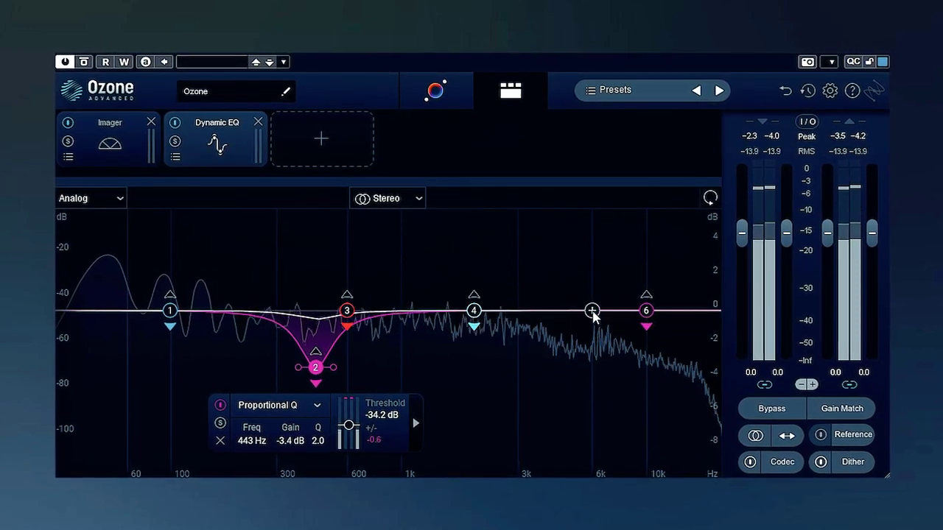
left_click_drag(622, 311, 508, 353)
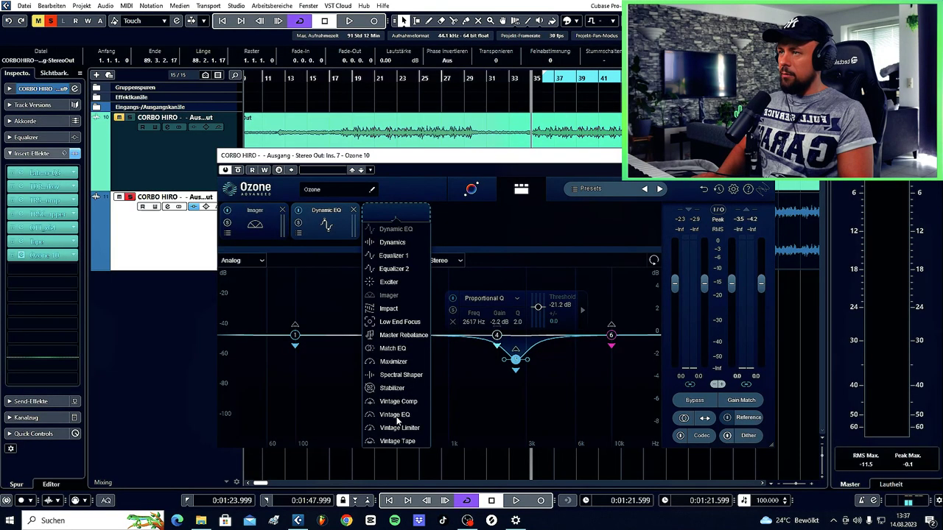
Add a Vintage EQ with Low at 20, Low Boost 2.9 dB, Low Cut 1.4 dB and a 1.5 dB High Cut at 20k, comparing against bypass
left_click(397, 415)
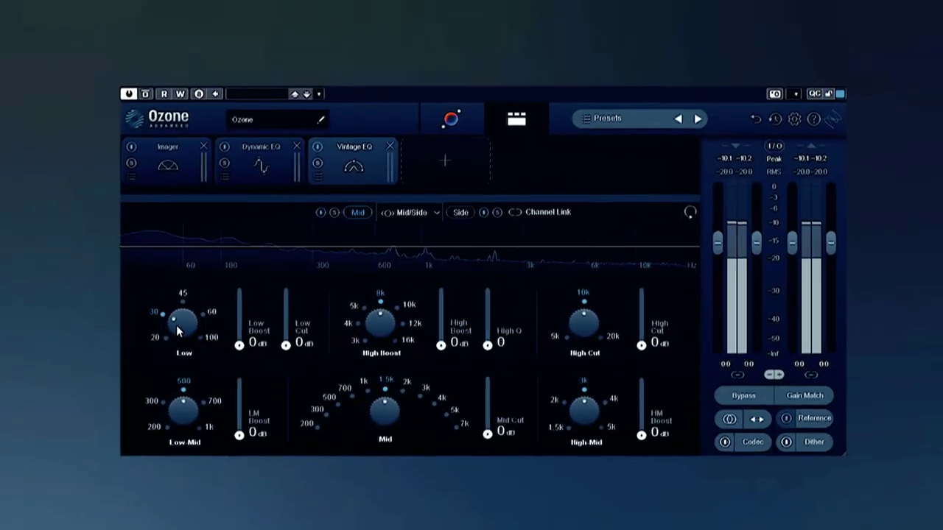
left_click_drag(176, 325, 164, 343)
left_click_drag(227, 339, 227, 324)
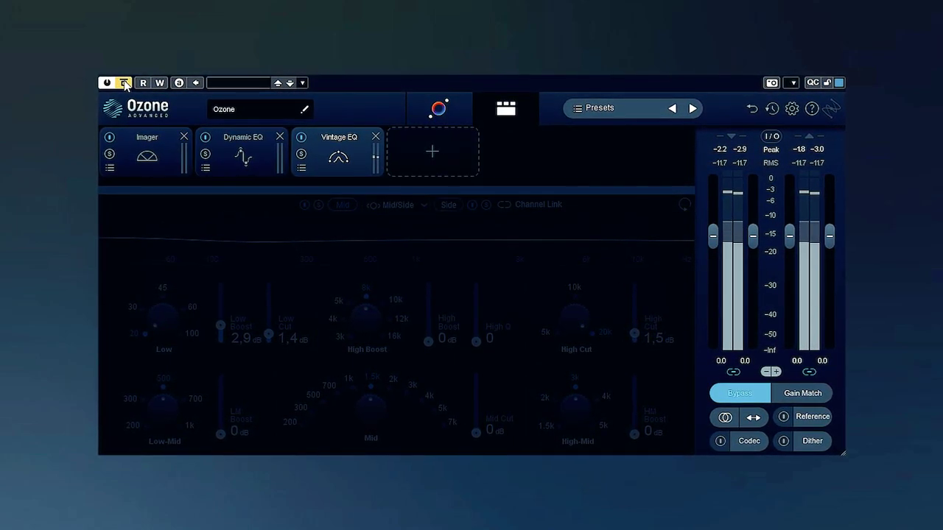
left_click(121, 82)
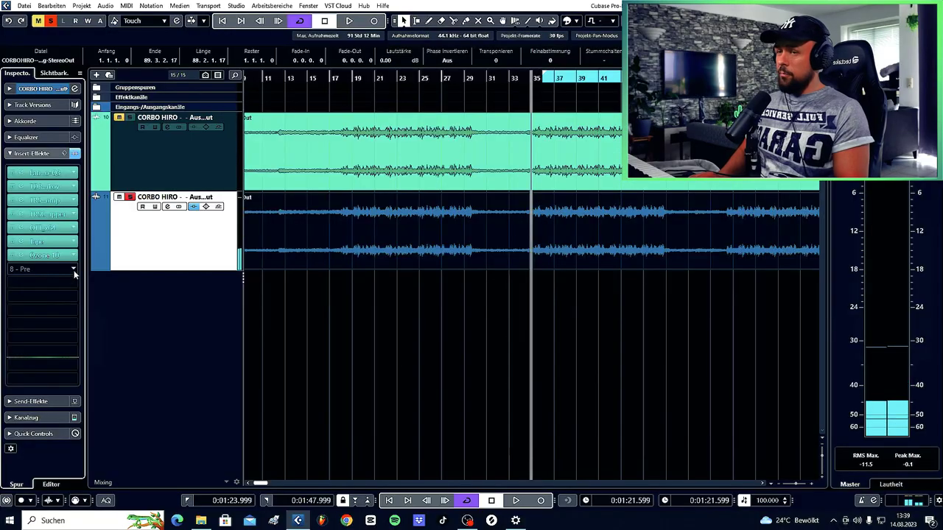
Load FabFilter Pro-L 2 in the eighth insert slot and move its window to the middle of the screen
left_click(74, 270)
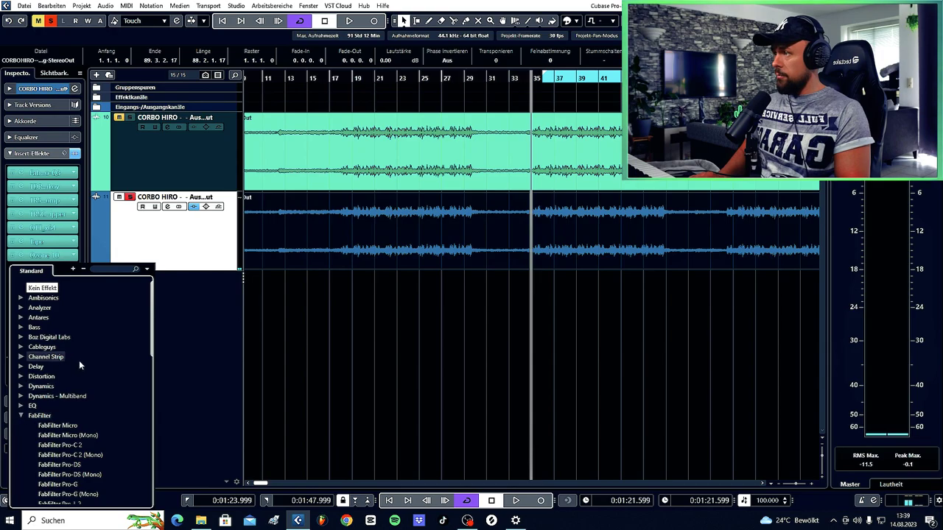
left_click(168, 294)
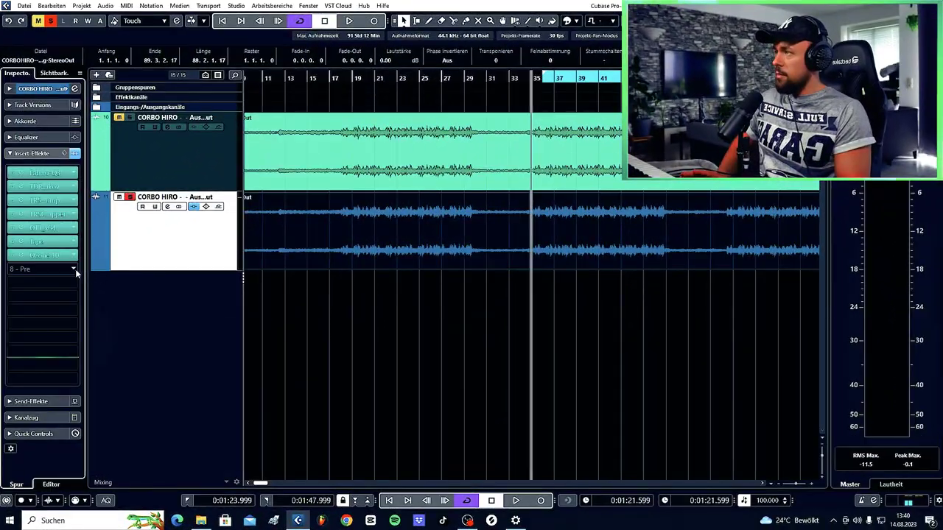
left_click(44, 269)
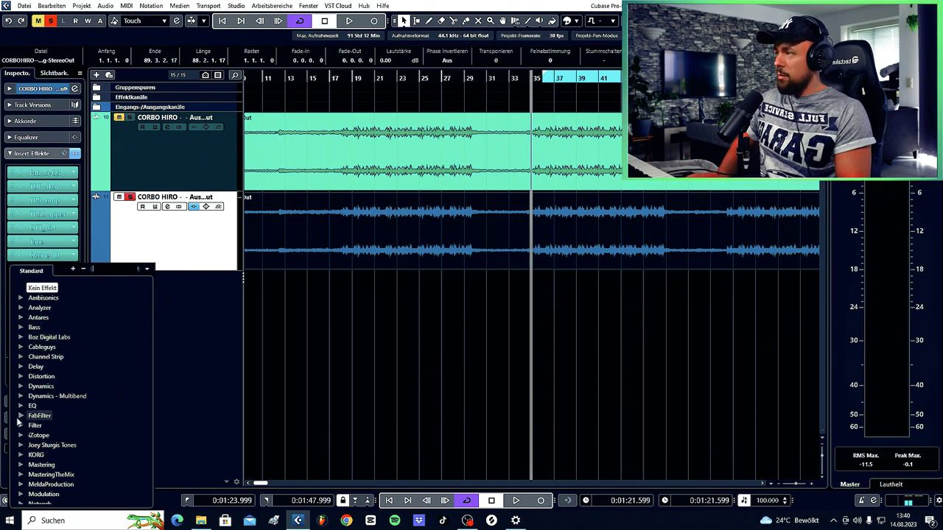
left_click(77, 407)
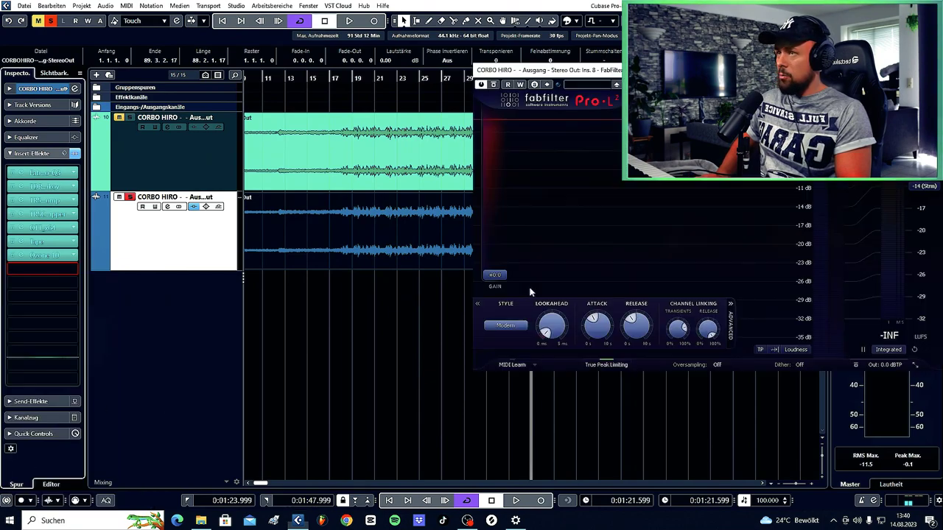
left_click_drag(783, 74, 625, 162)
Start playback, restart the integrated loudness measurement and raise the limiter gain to +8.7 dB
key("space")
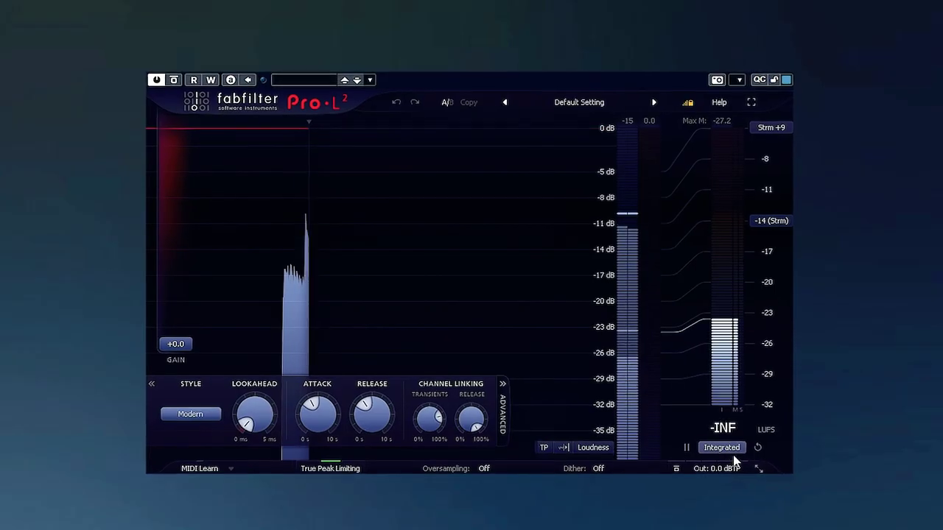
left_click(762, 451)
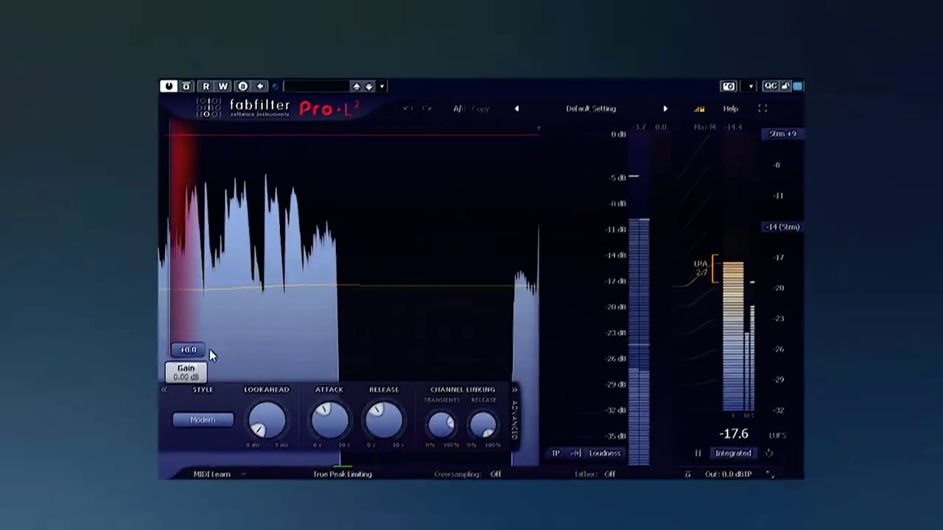
left_click_drag(211, 356, 160, 284)
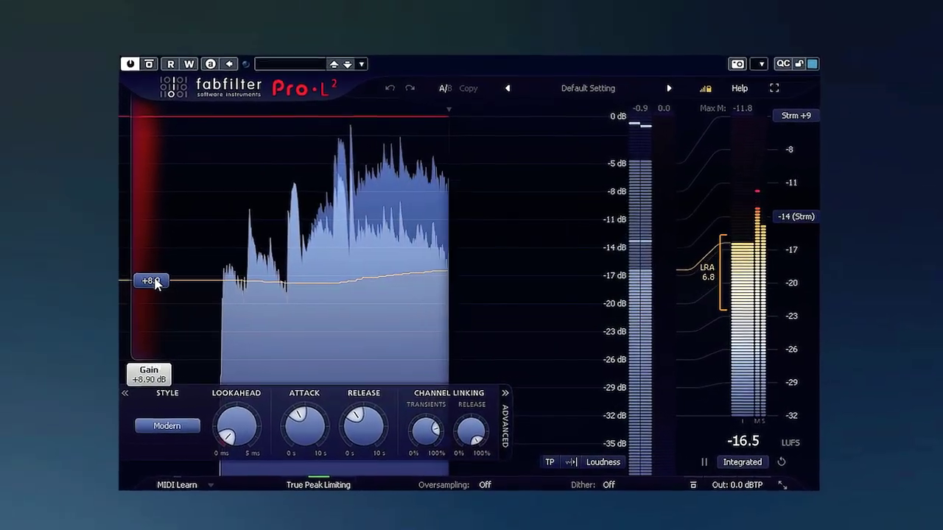
Switch the limiter style to Allround and set channel linking for release and transients to 0%
left_click(152, 440)
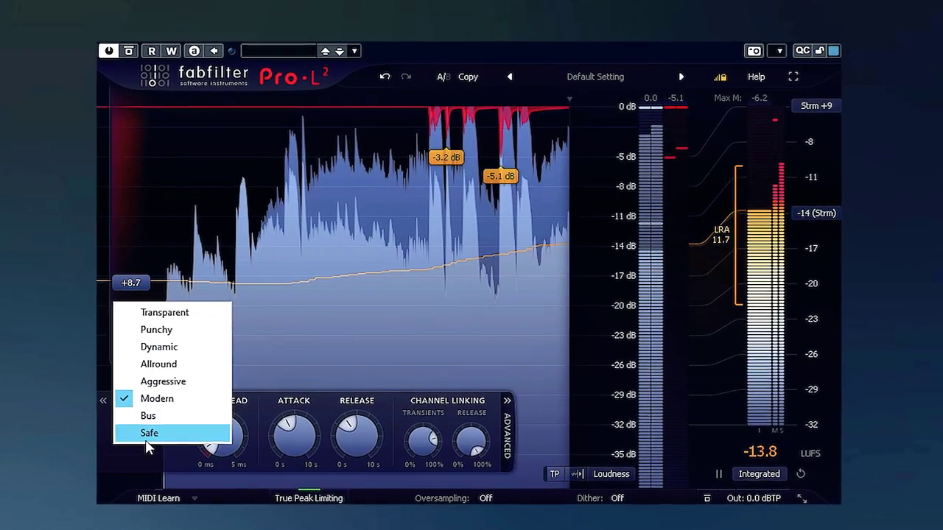
left_click(141, 365)
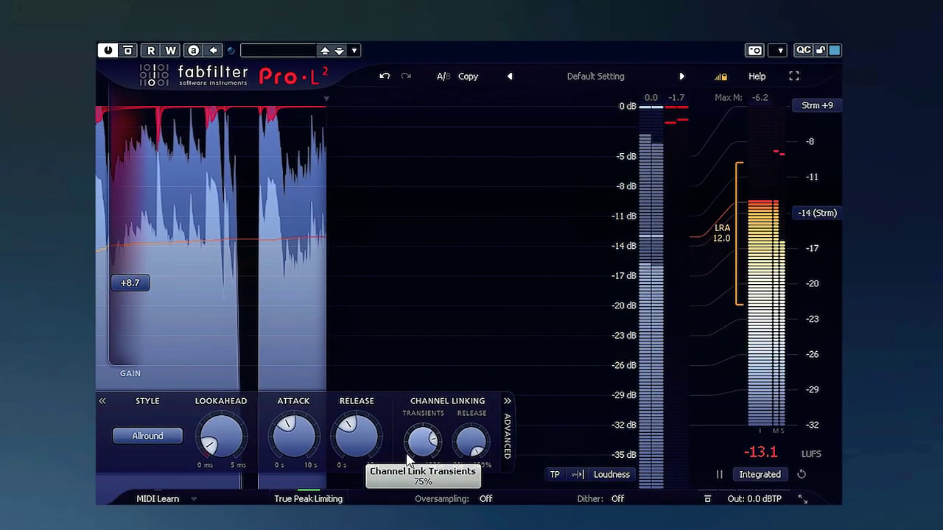
left_click_drag(470, 447, 470, 495)
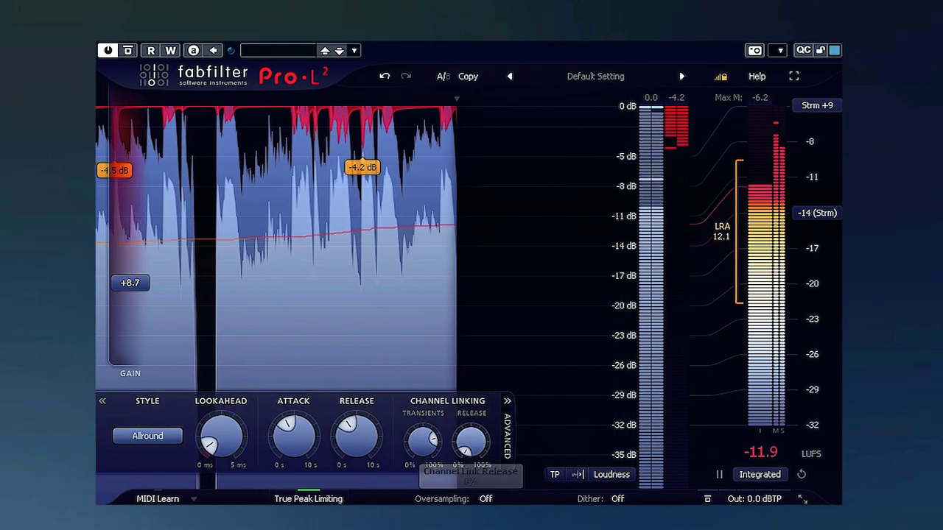
left_click_drag(423, 446, 422, 492)
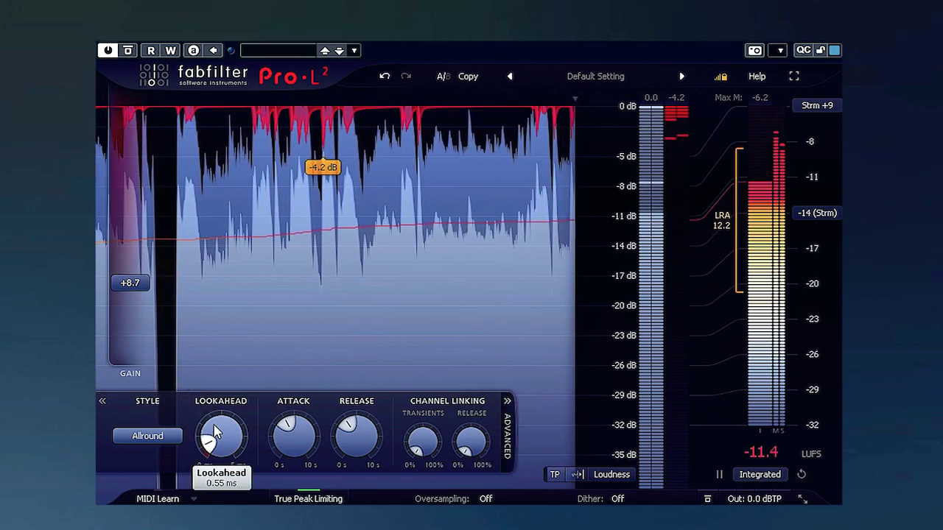
Fine-tune the limiter gain to +8.9 dB, restarting the integrated loudness measurement to check the level
left_click_drag(148, 297, 144, 282)
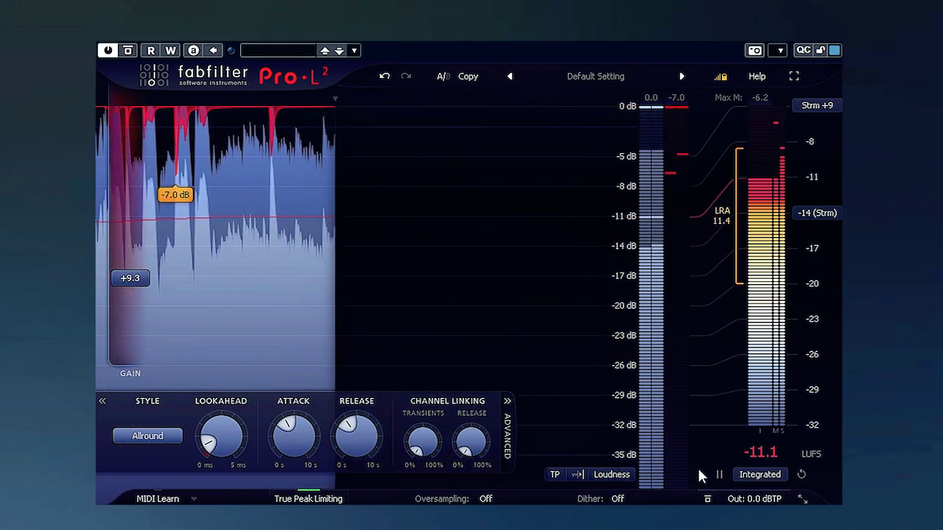
left_click(803, 475)
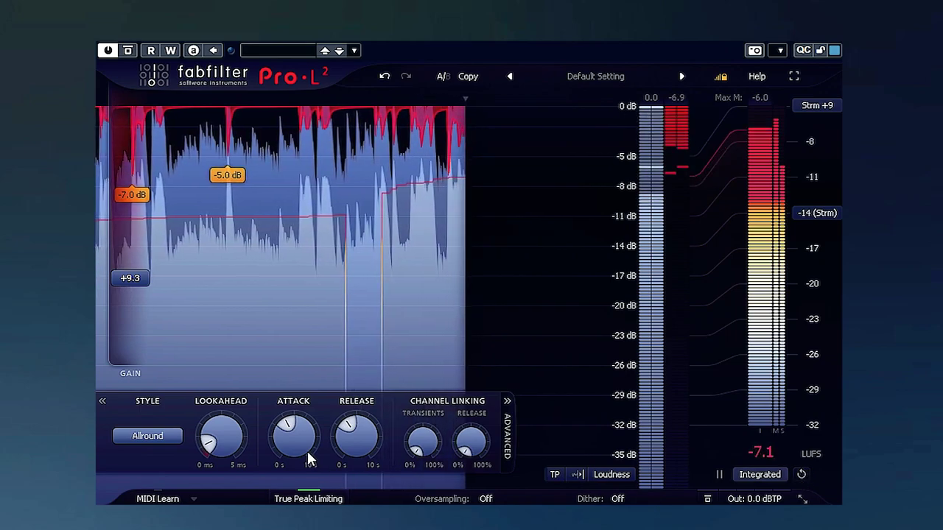
left_click_drag(139, 278, 147, 289)
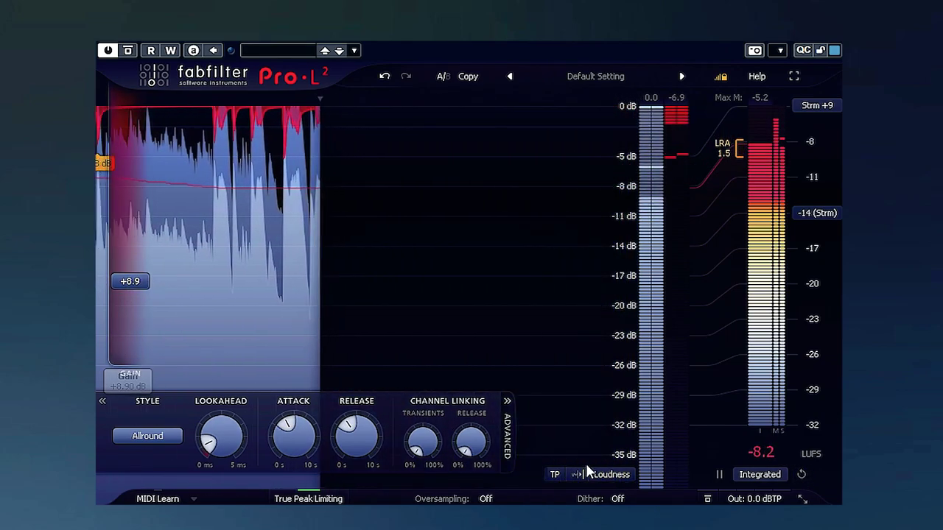
left_click(799, 474)
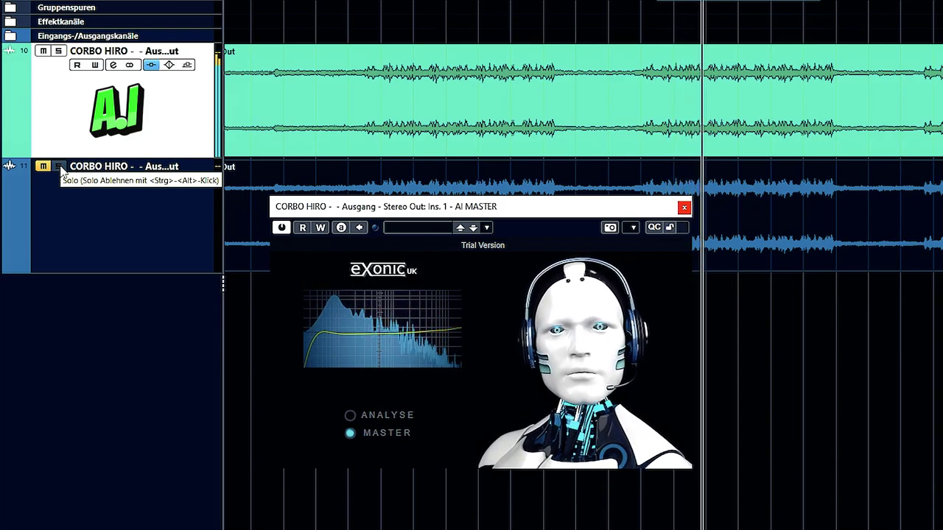
Solo and select the producer-mastered track to compare it with the AI-mastered track during playback
left_click(60, 167)
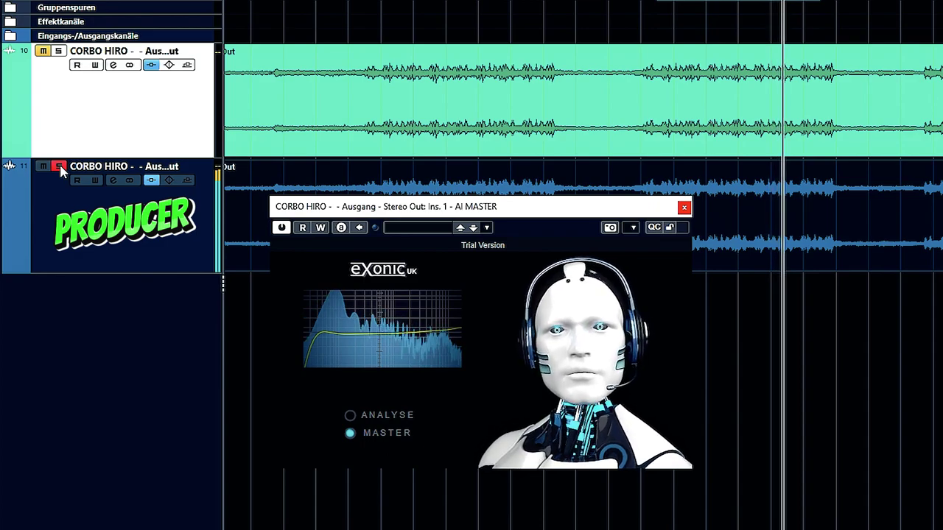
left_click(65, 209)
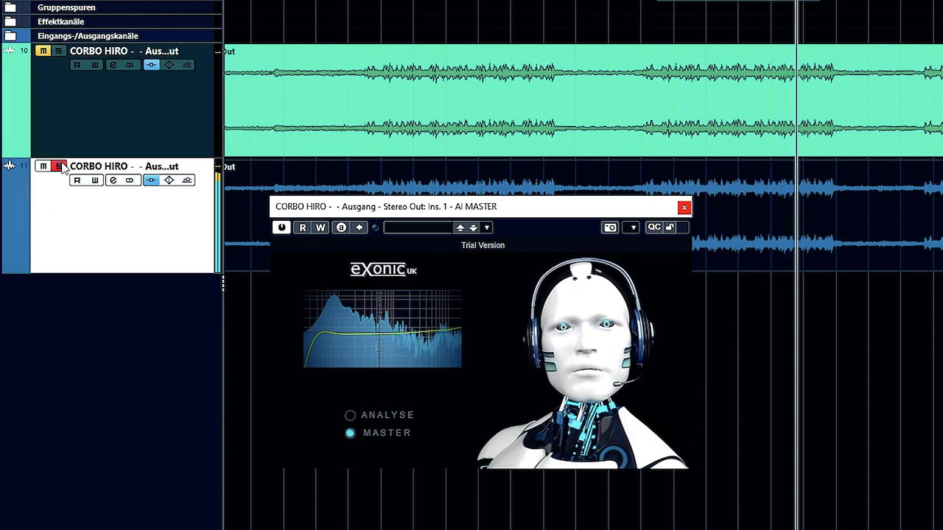